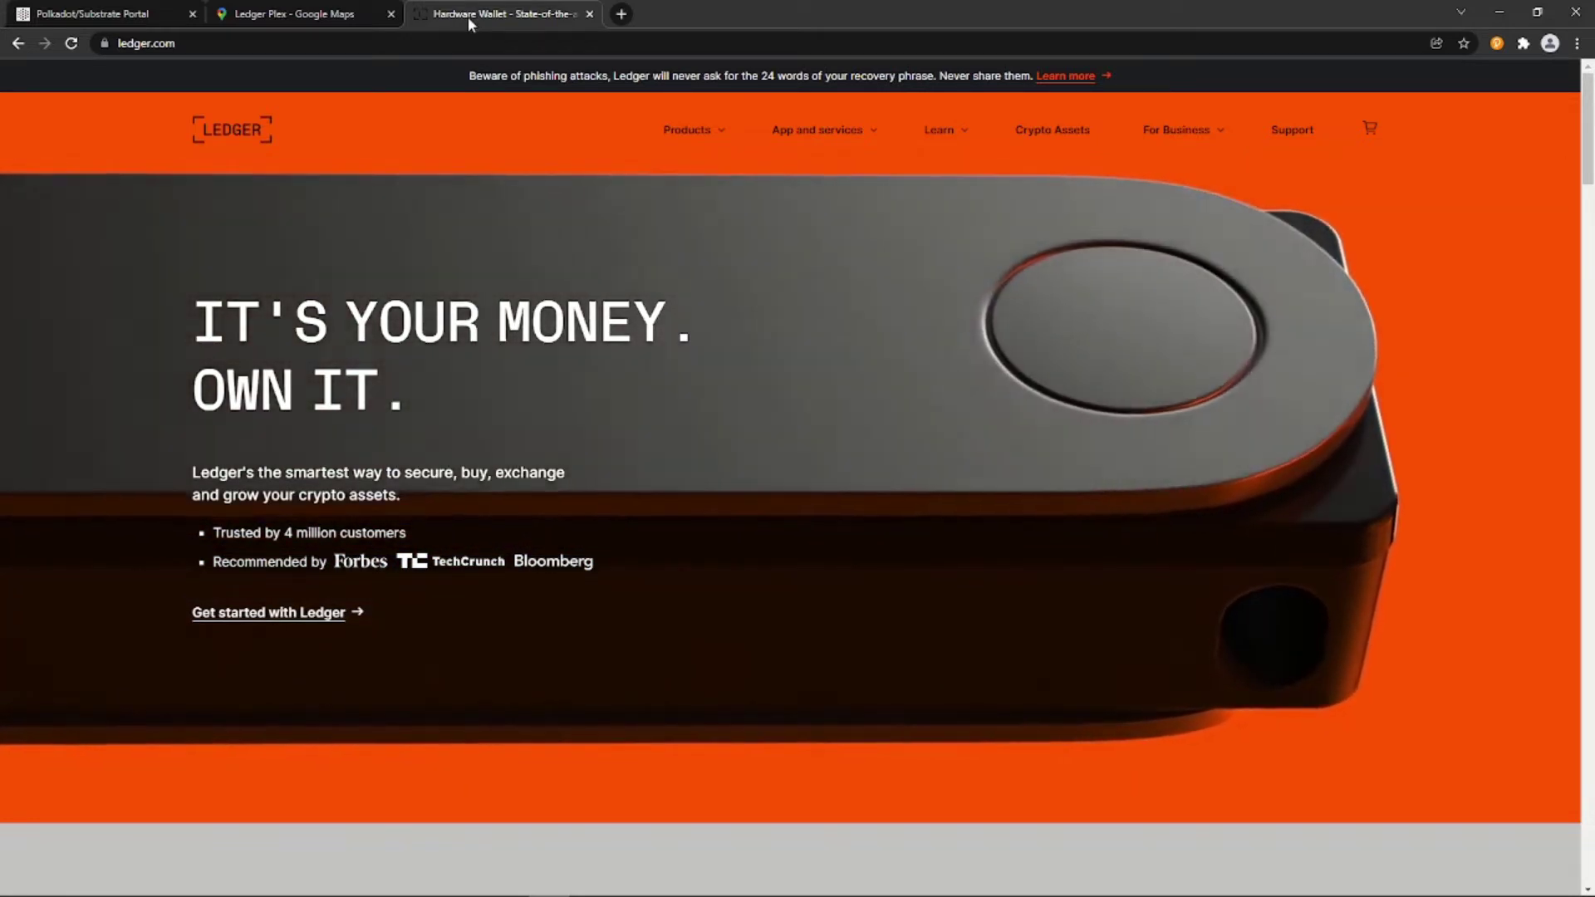
mouse_move(701, 146)
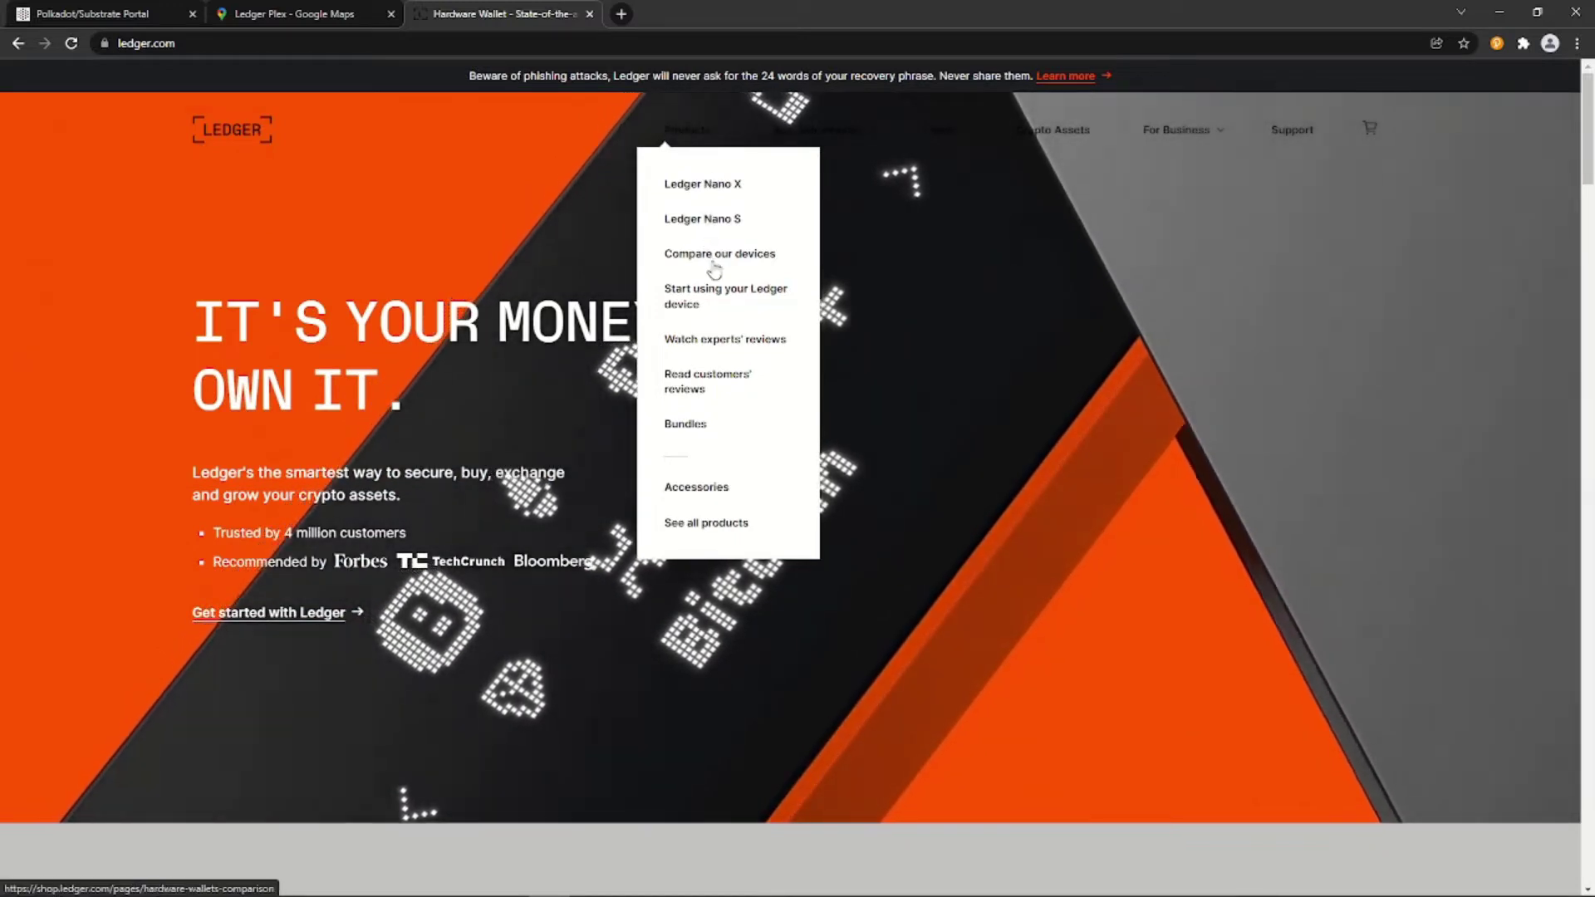
mouse_move(827, 144)
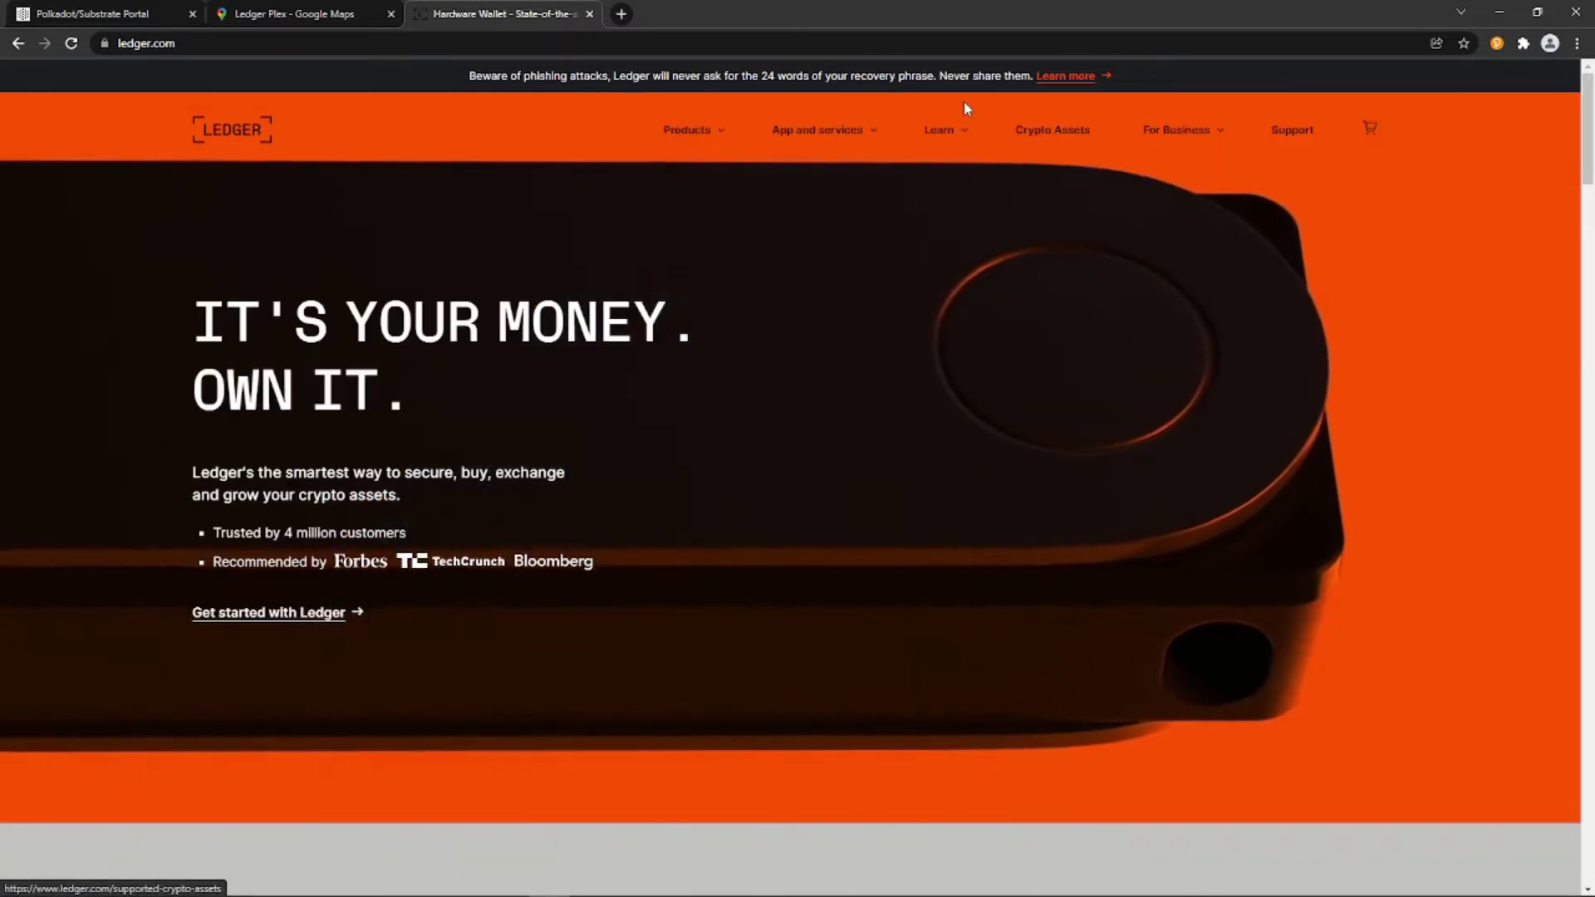
- Return to the Polkadot/Substrate Portal, then switch to Ledger Live and search the application catalogue for "ku"
key("ctrl+1")
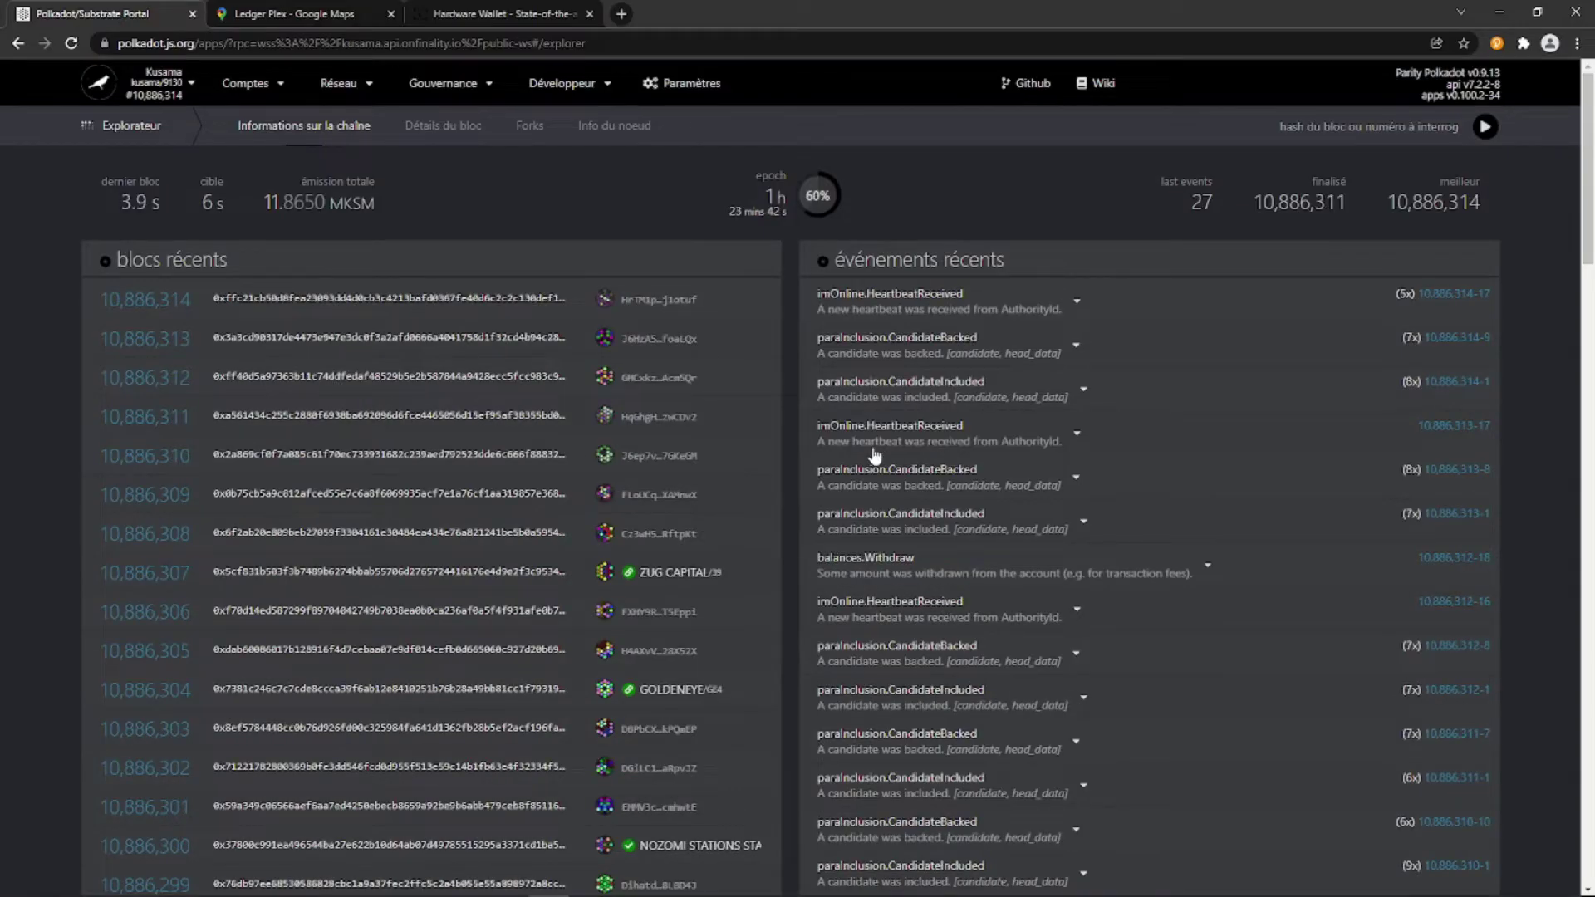
mouse_move(728, 894)
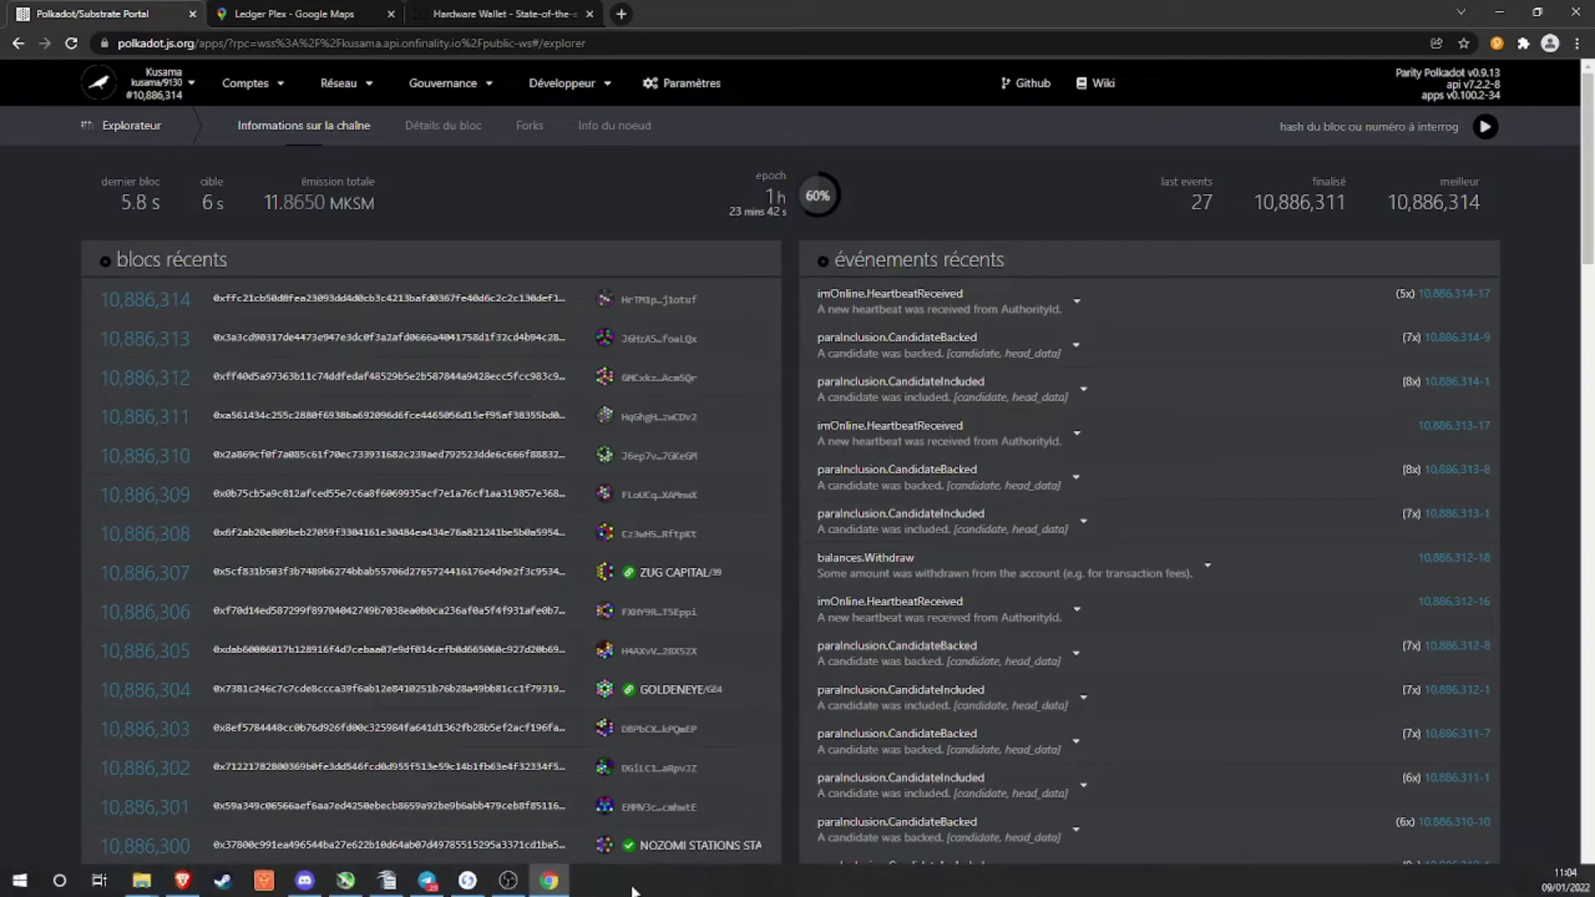
left_click(468, 880)
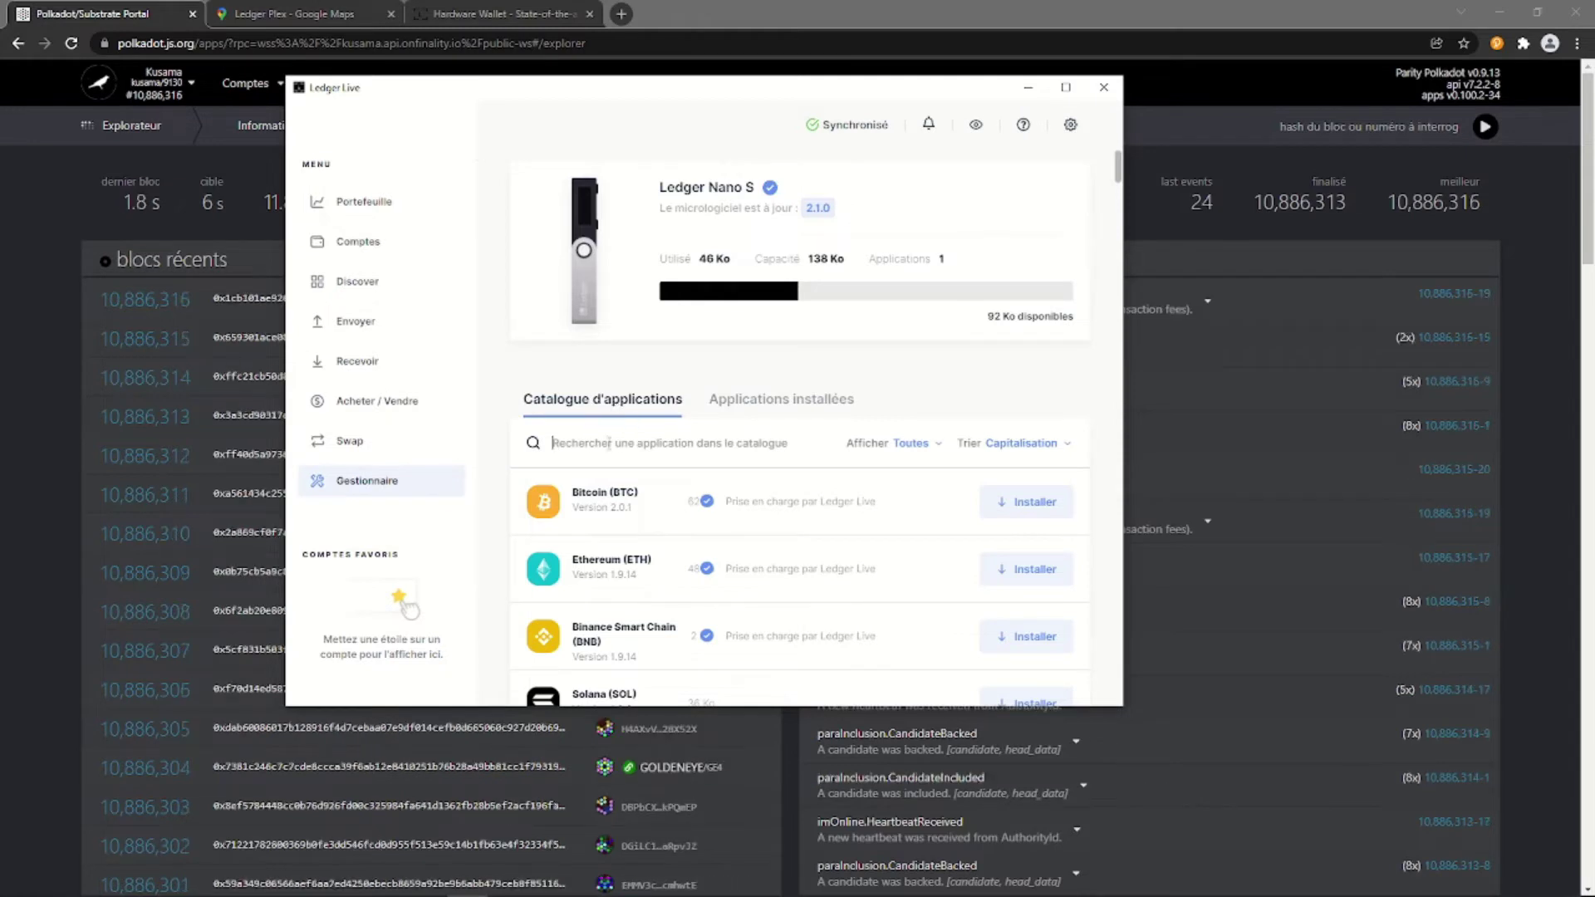
type("ku")
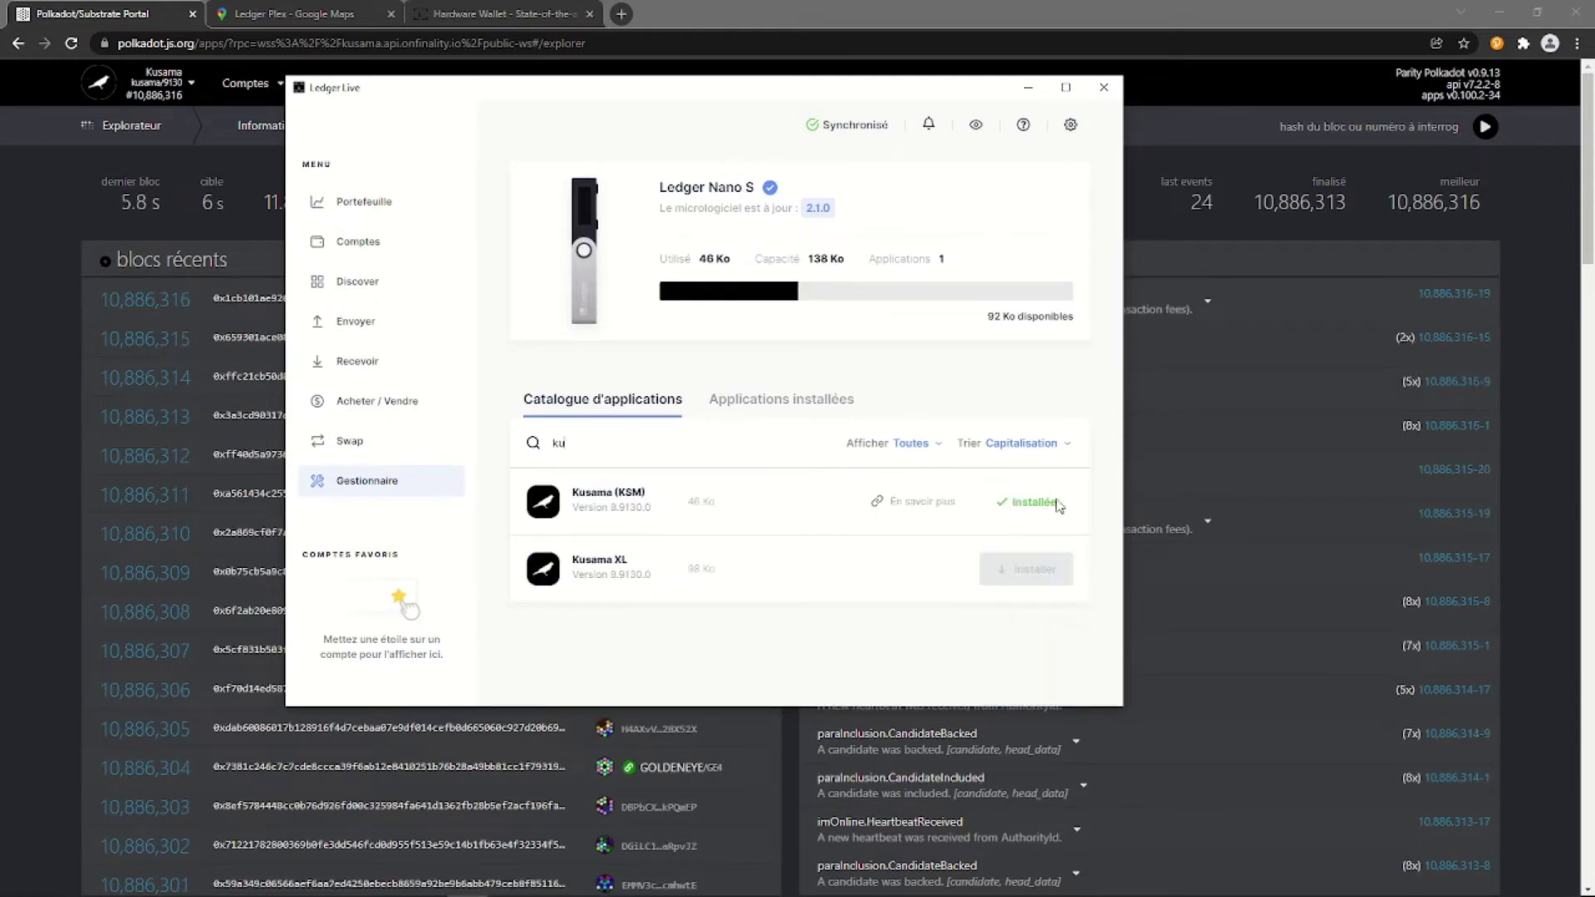
- Search the Ledger application catalogue for "po" and install the Polkadot (DOT) app on the Nano S
key("BackSpace")
key("BackSpace")
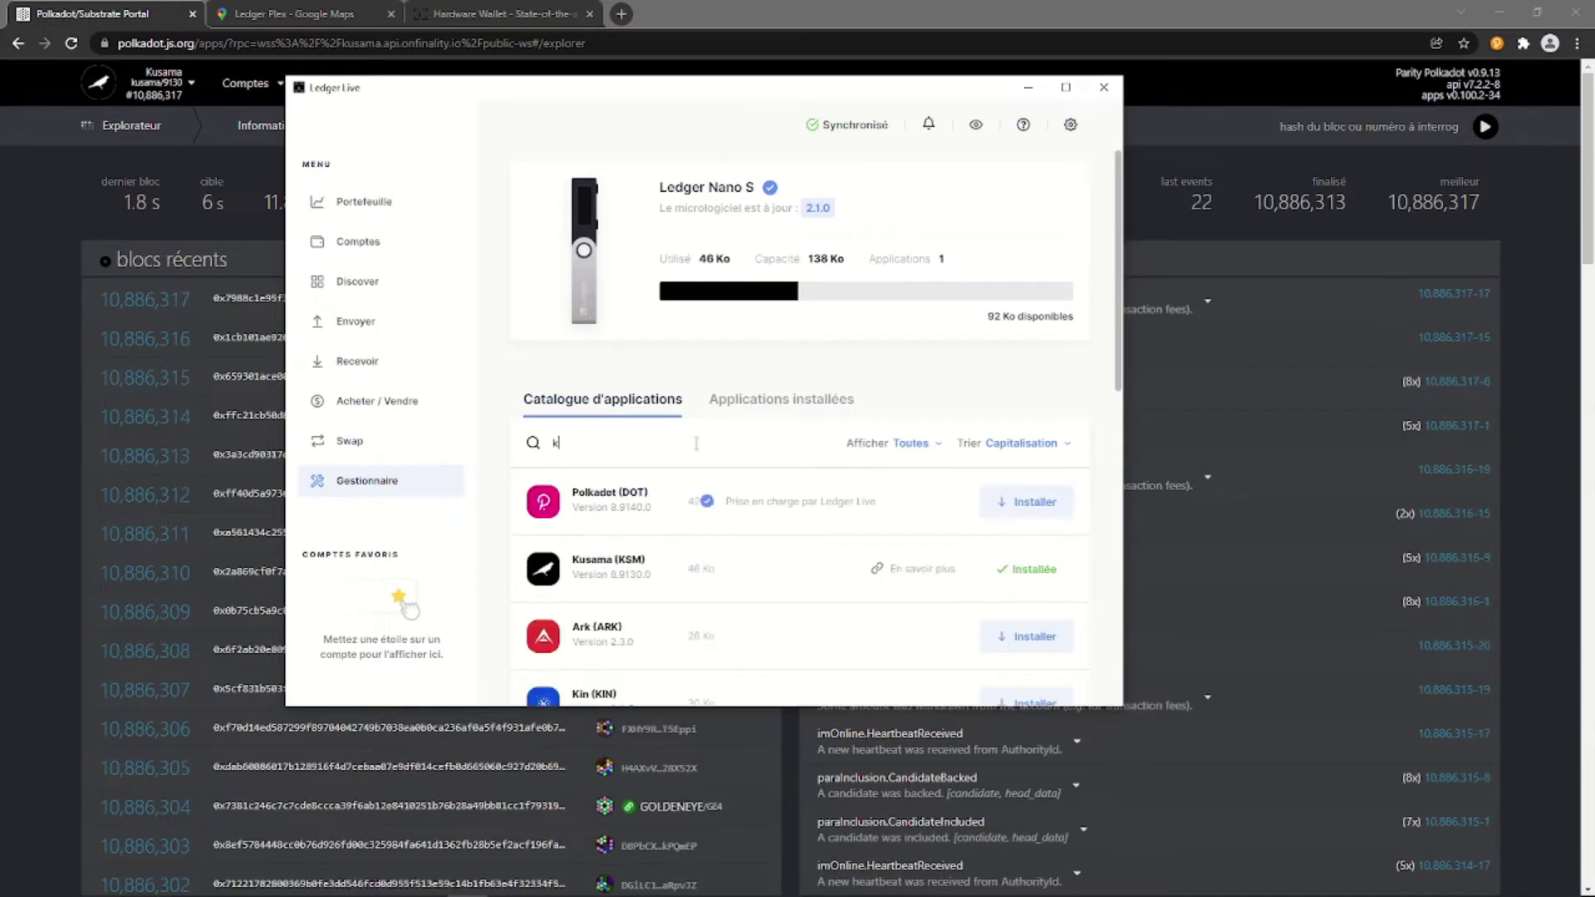
type("po")
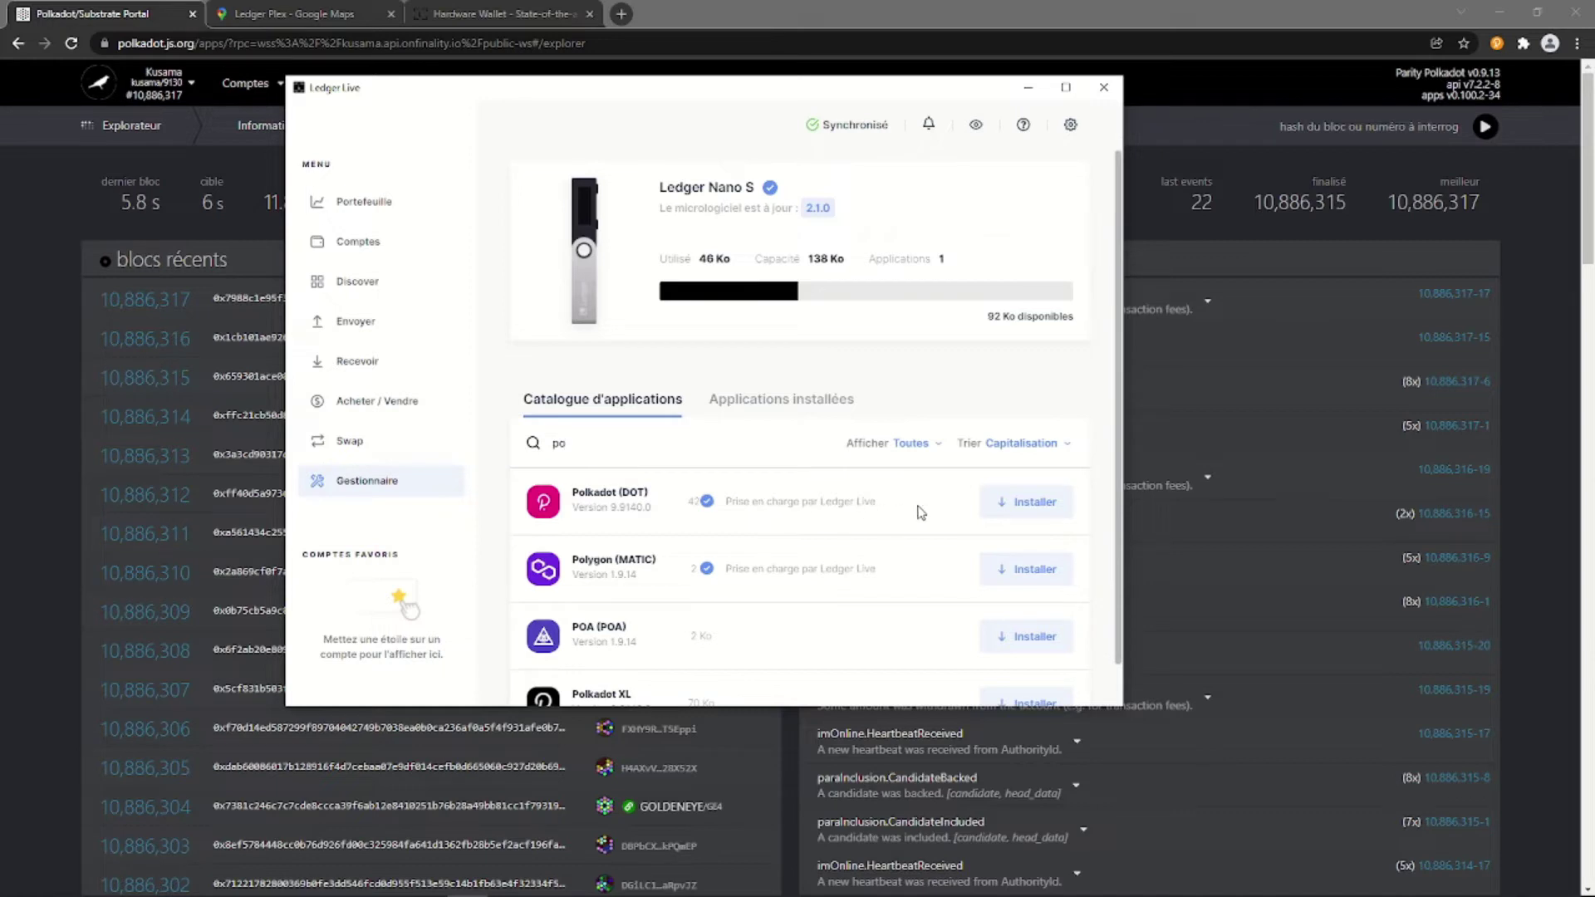
left_click(1028, 512)
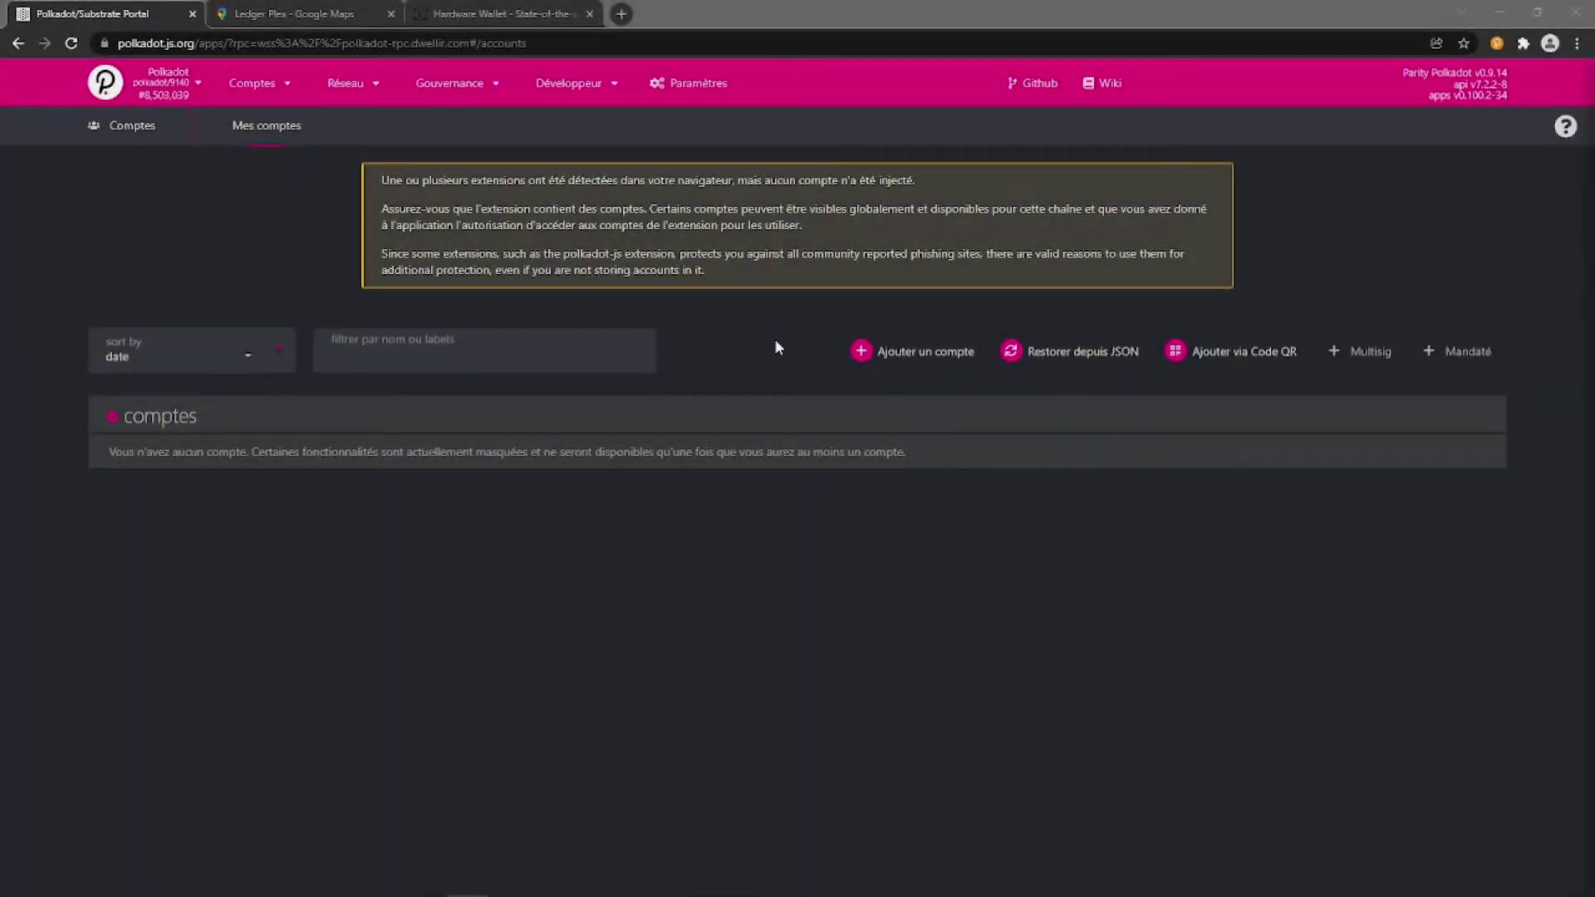
- In the portal settings, set hardware connections to "Attach Ledger via WebUSB (Chrome, recommended)", review the Ledger support warning and save
left_click(701, 90)
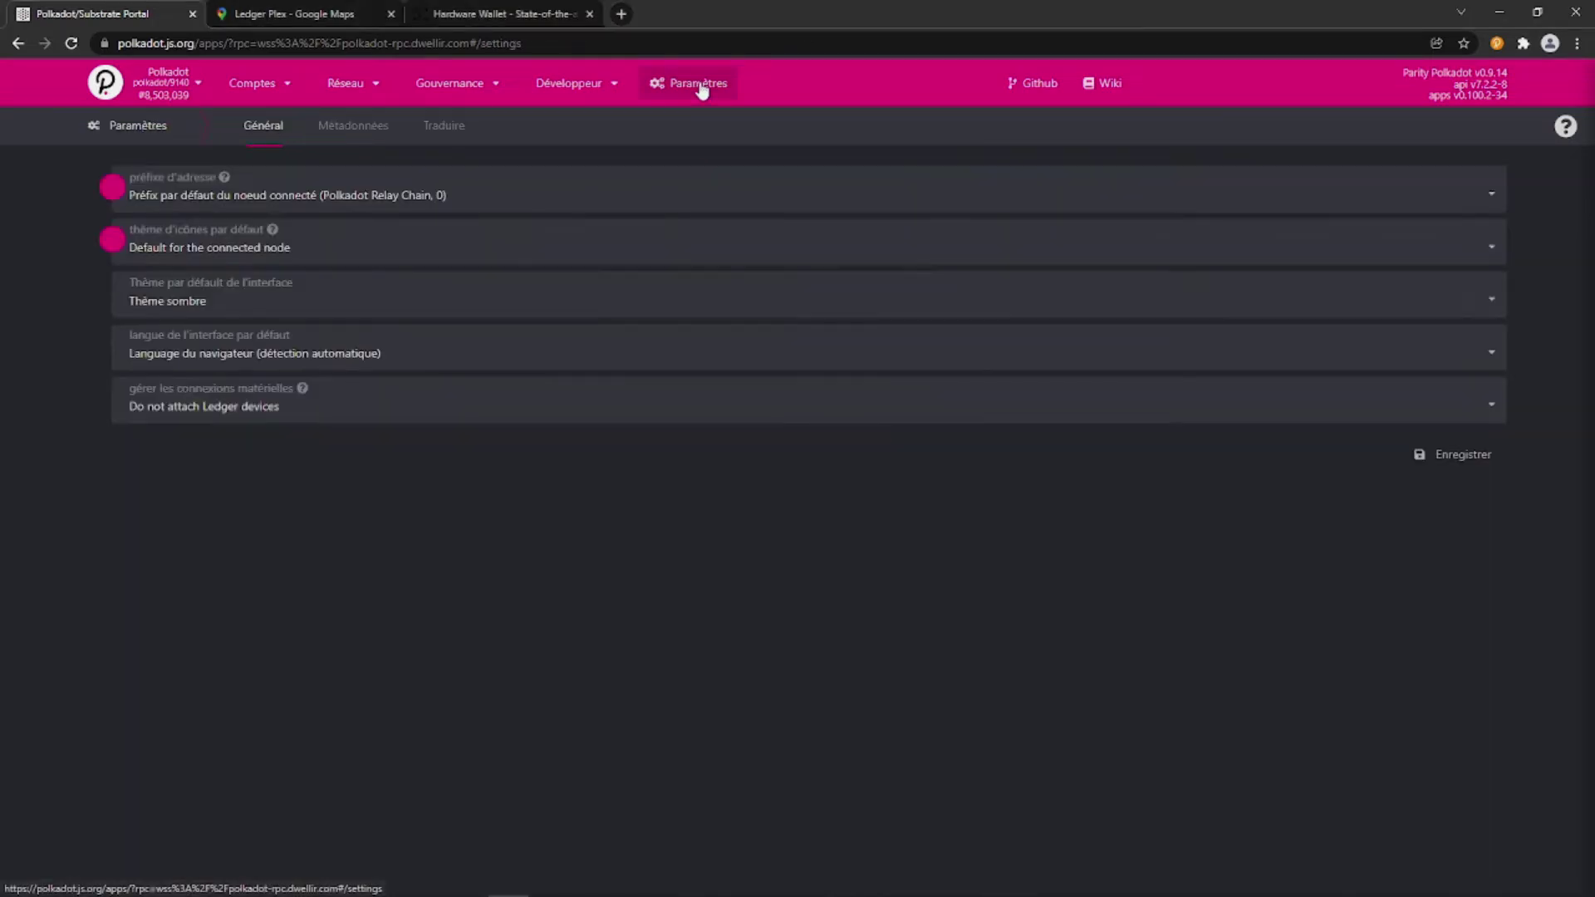
left_click(213, 413)
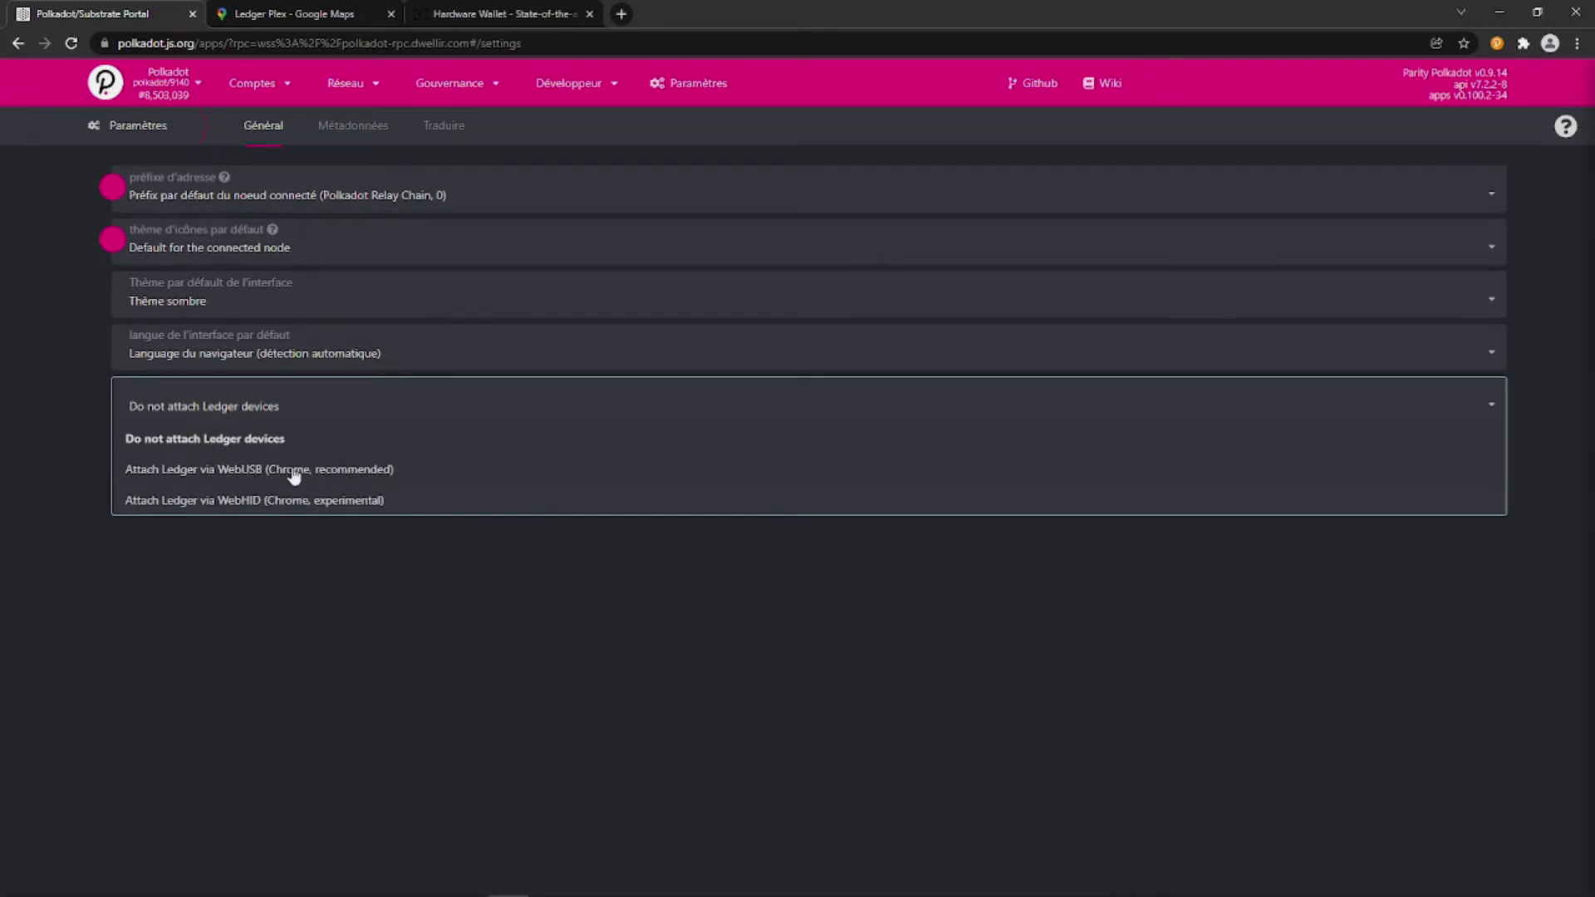
left_click(167, 471)
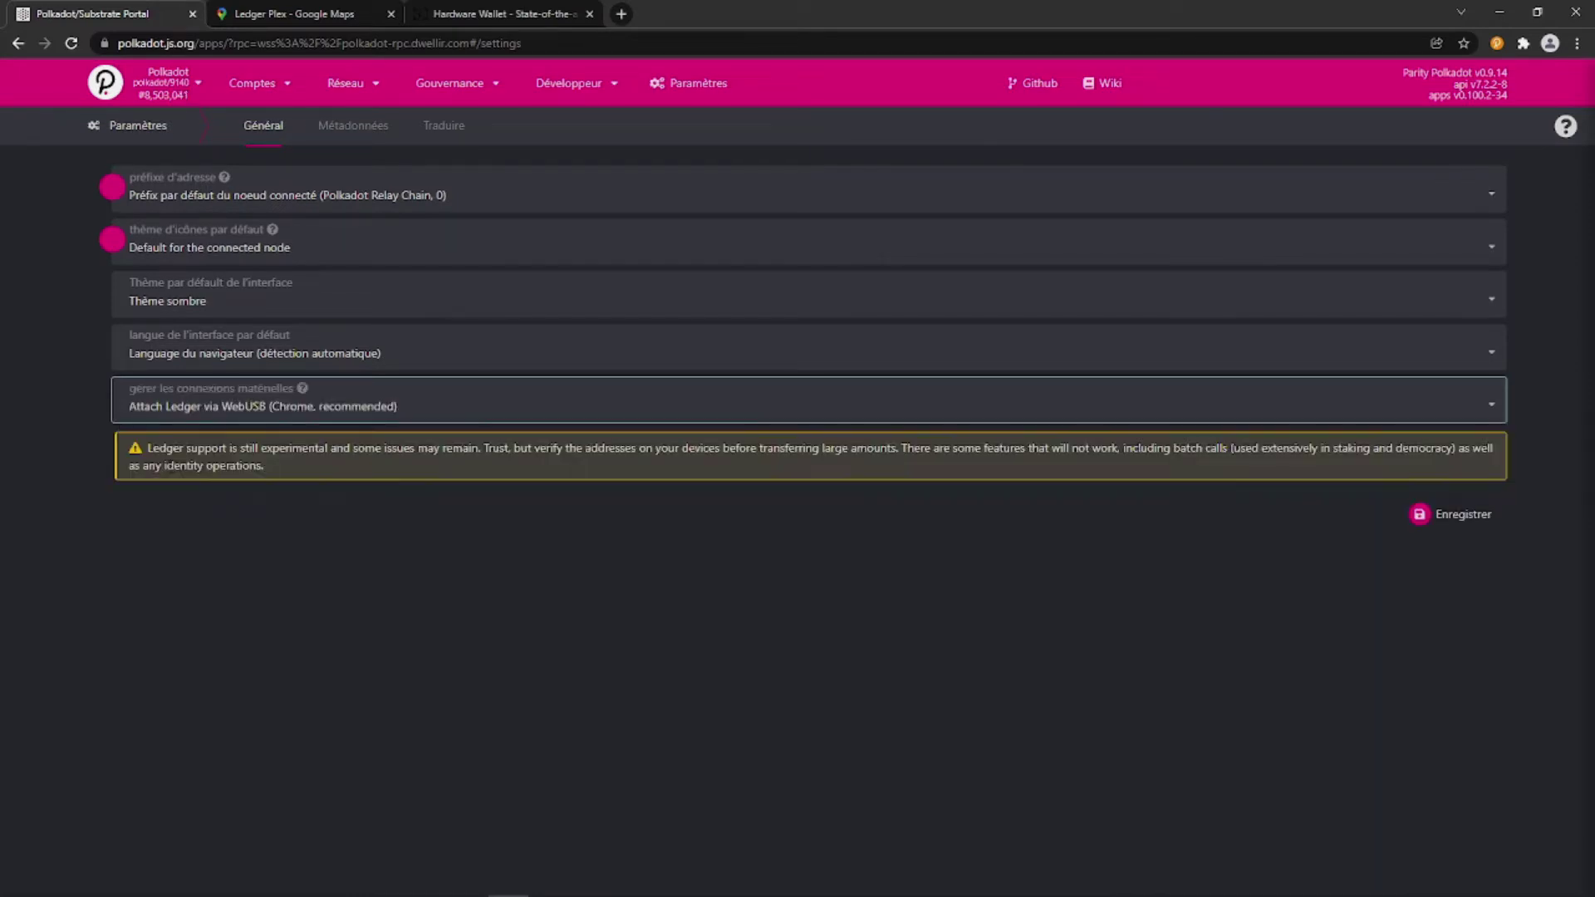
left_click_drag(147, 449, 853, 448)
left_click(994, 461)
left_click_drag(994, 460, 1442, 458)
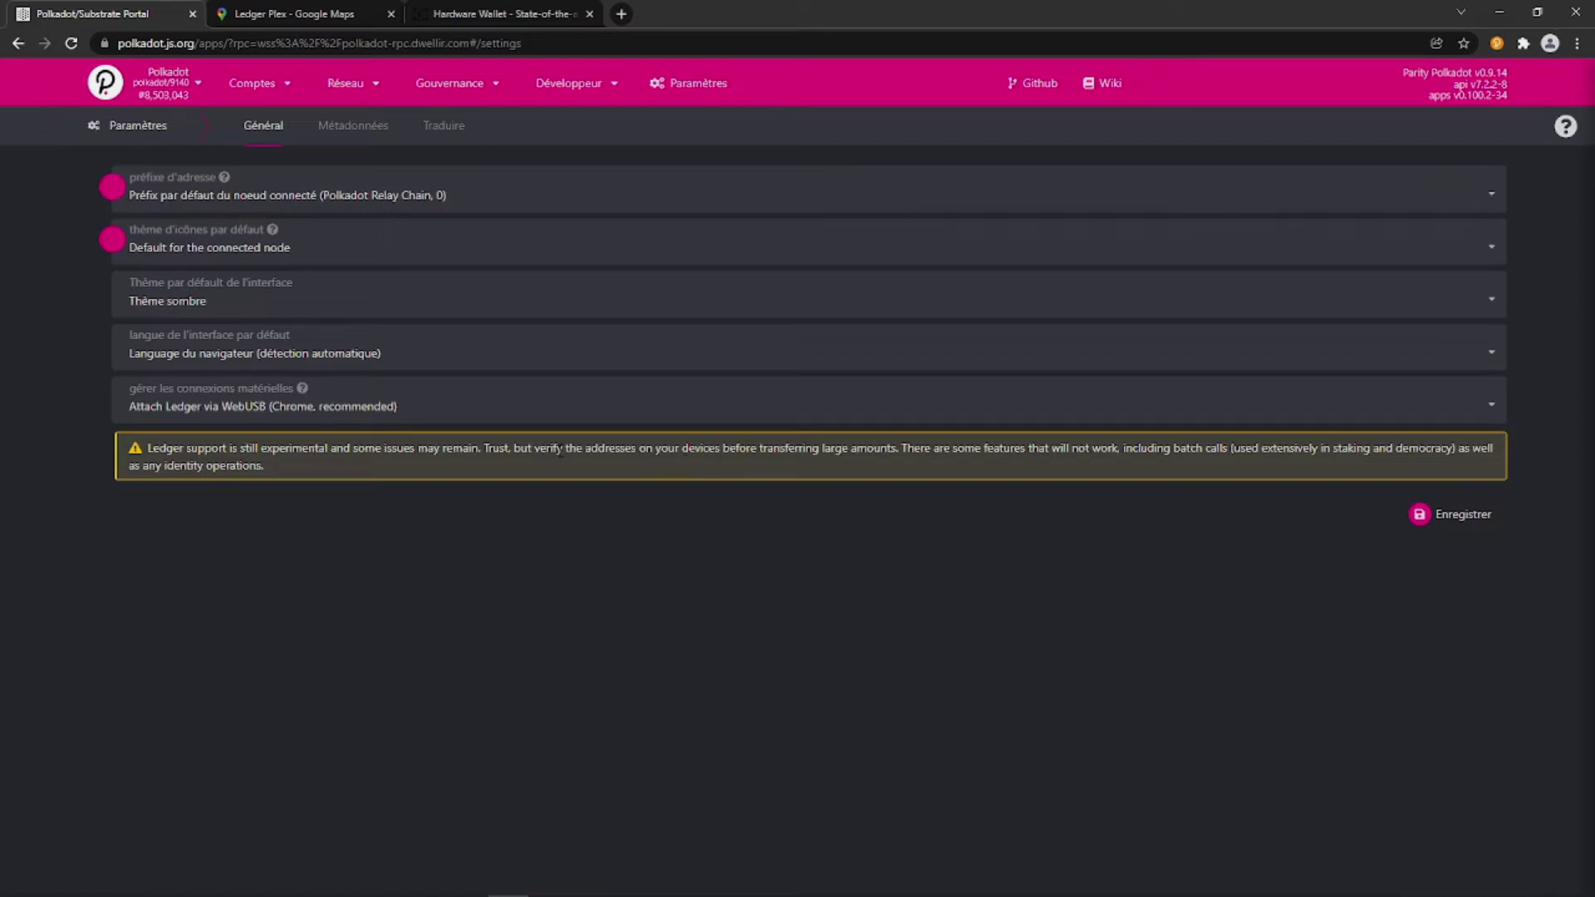
left_click_drag(534, 448, 899, 447)
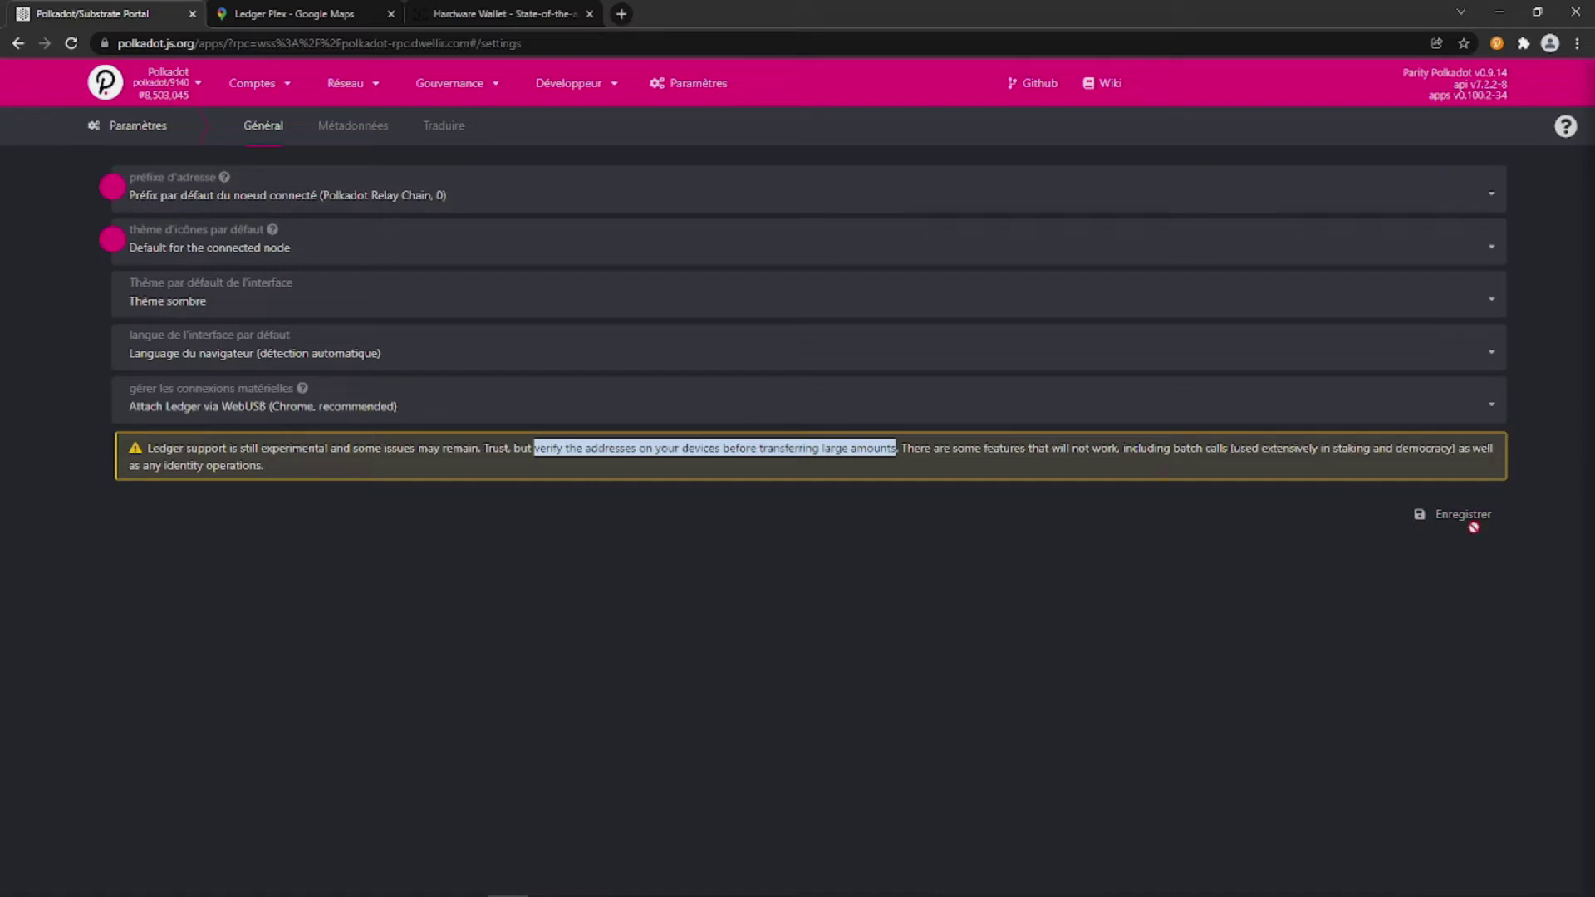
- On the accounts page, start adding a Ledger account named "vive le berry" with account type 0 and address index 0
mouse_move(252, 83)
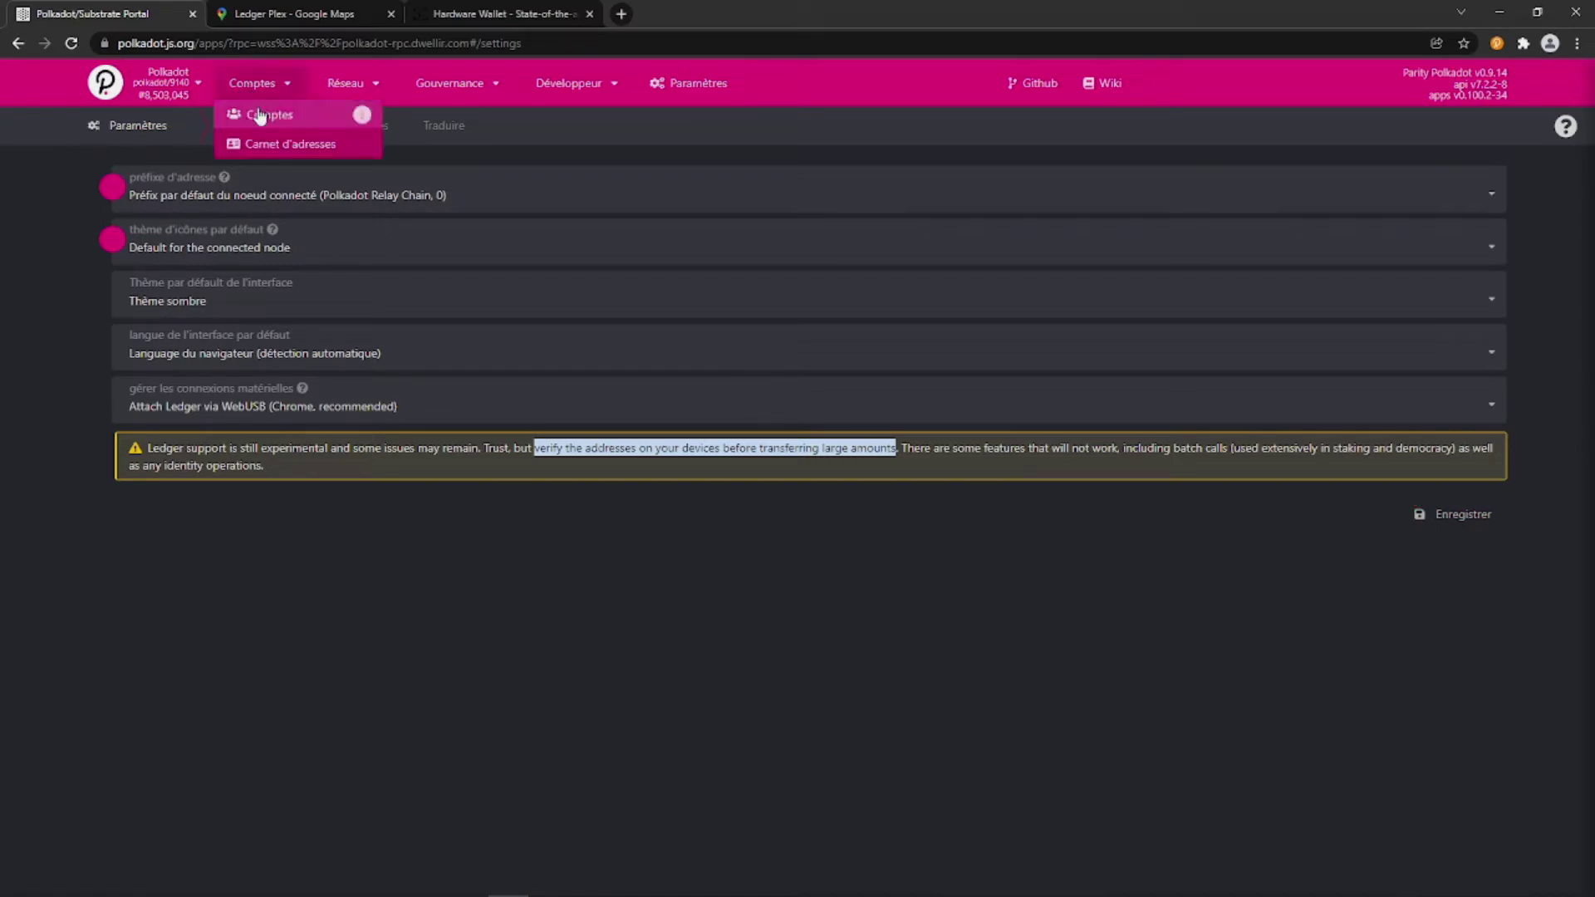
left_click(260, 119)
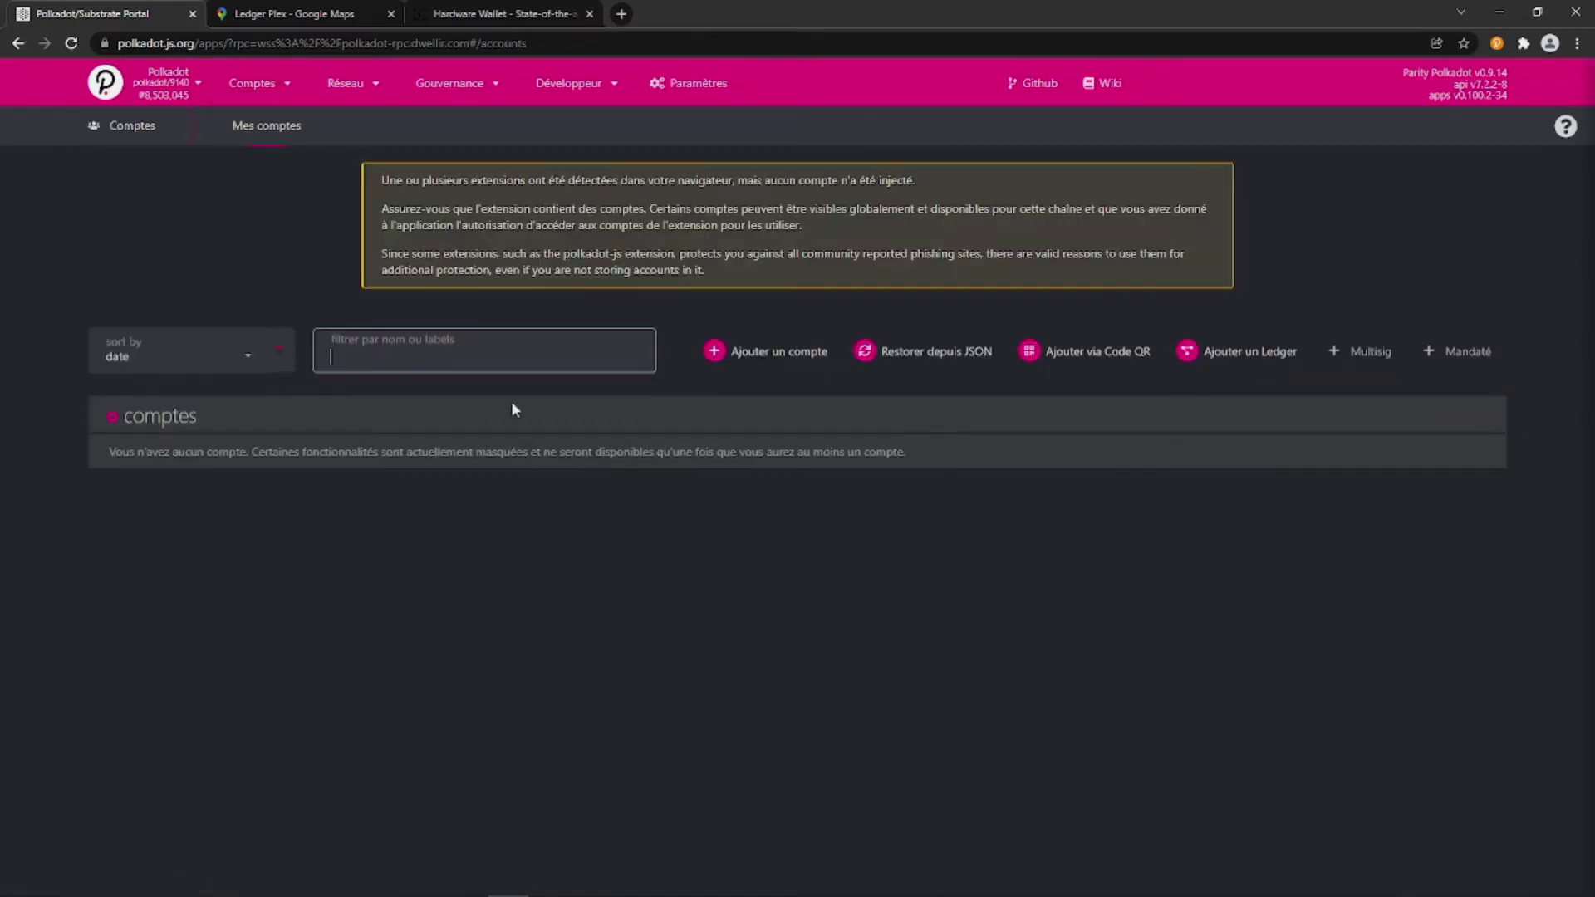
left_click(1259, 357)
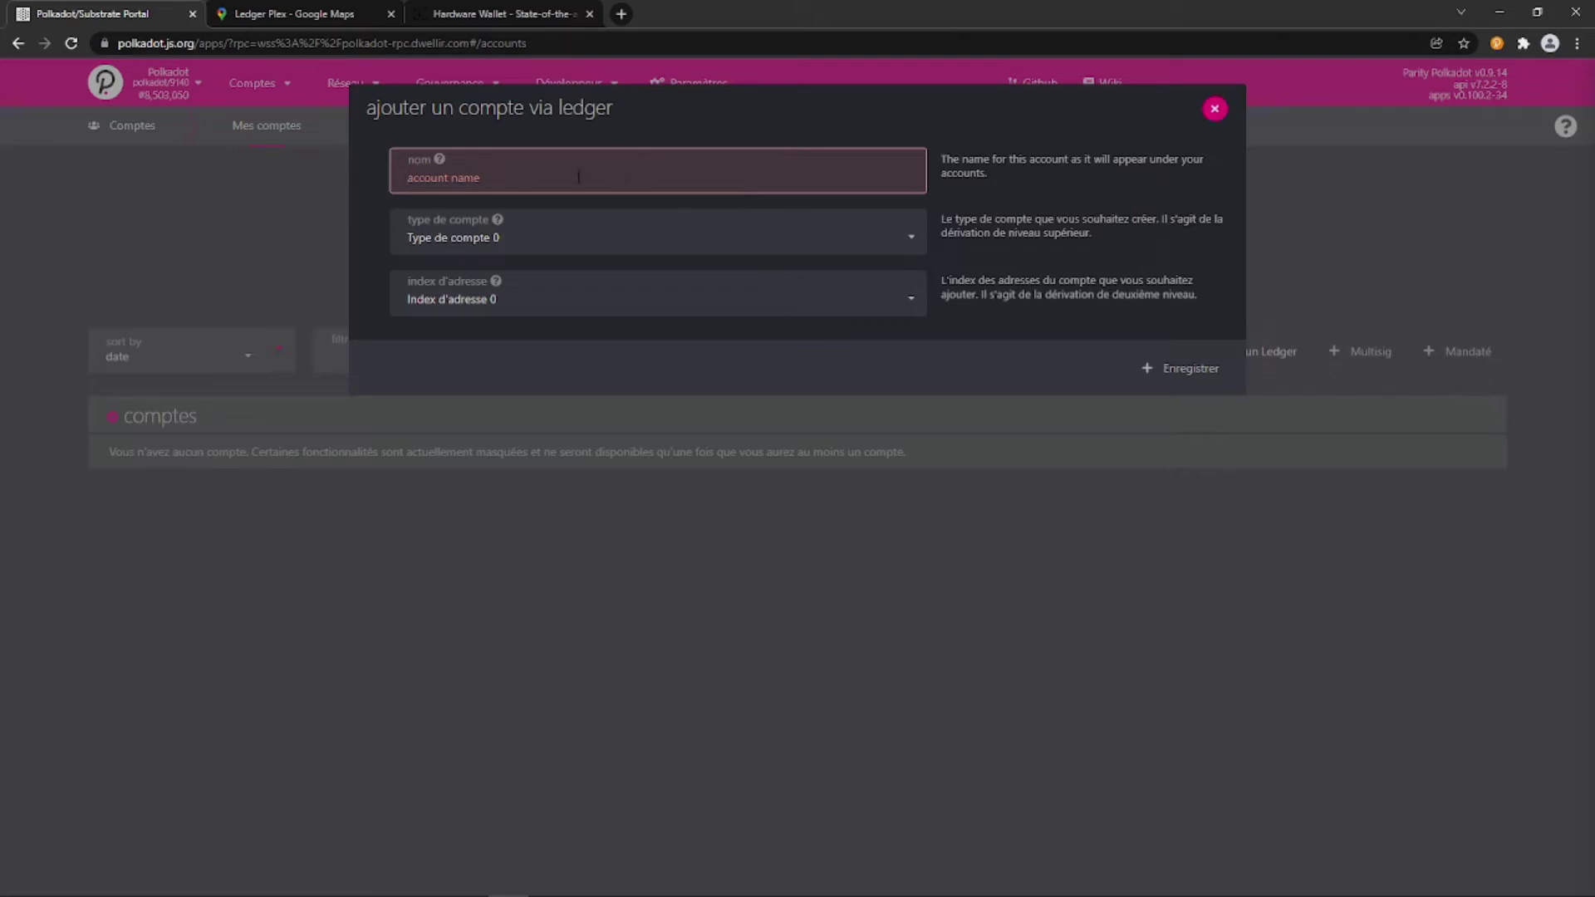
type("tes")
key("BackSpace")
key("BackSpace")
type("vive le berry")
left_click(629, 243)
left_click(623, 241)
left_click(739, 303)
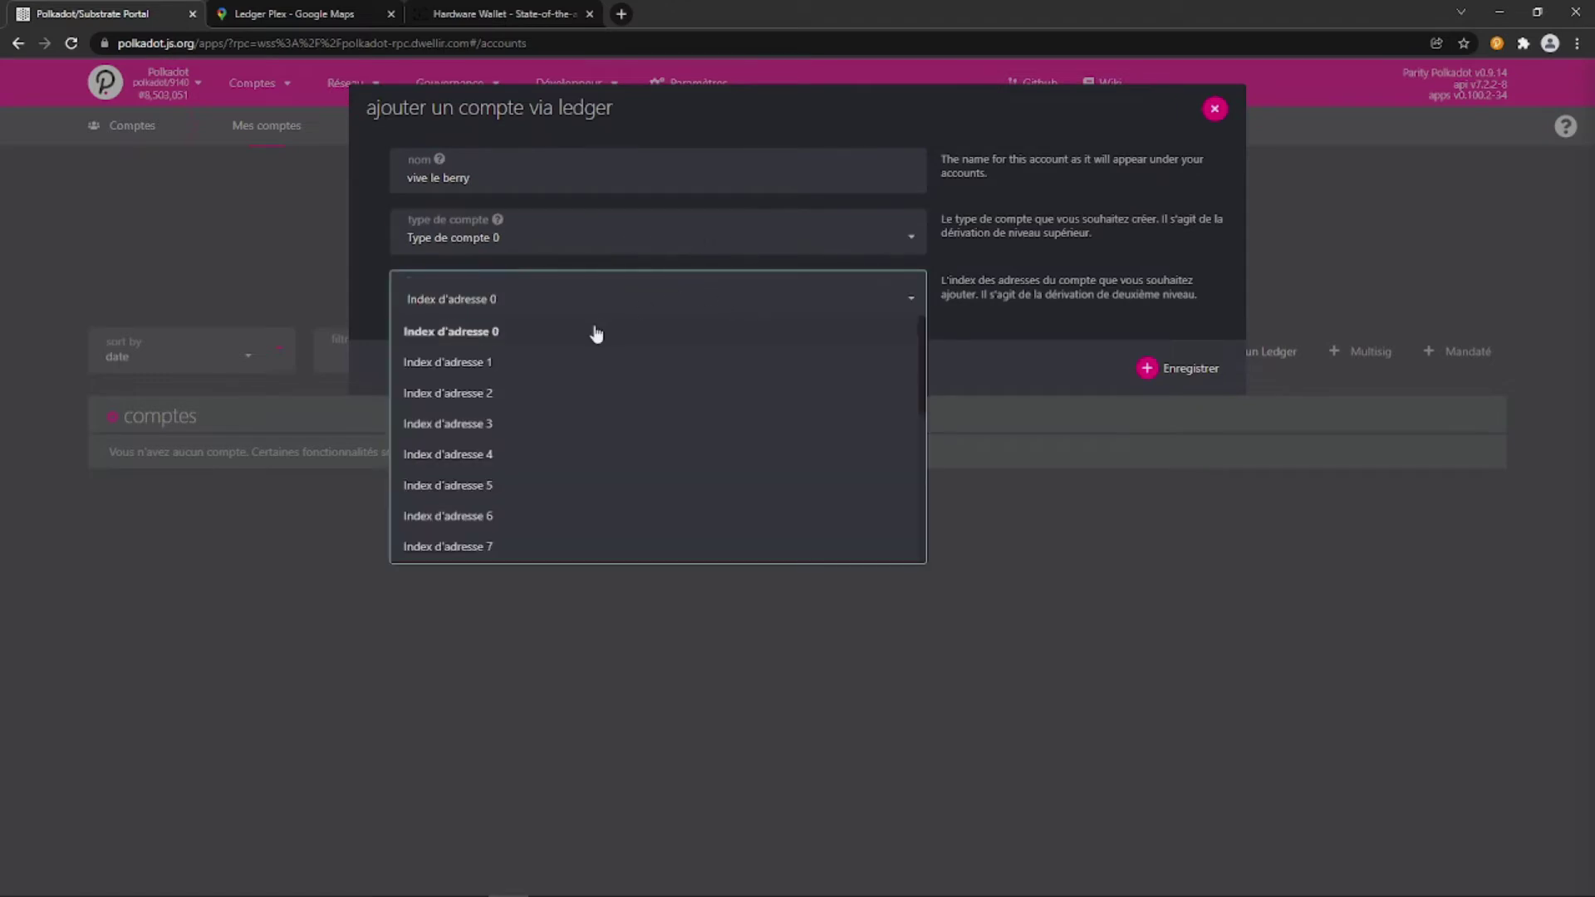
left_click(623, 293)
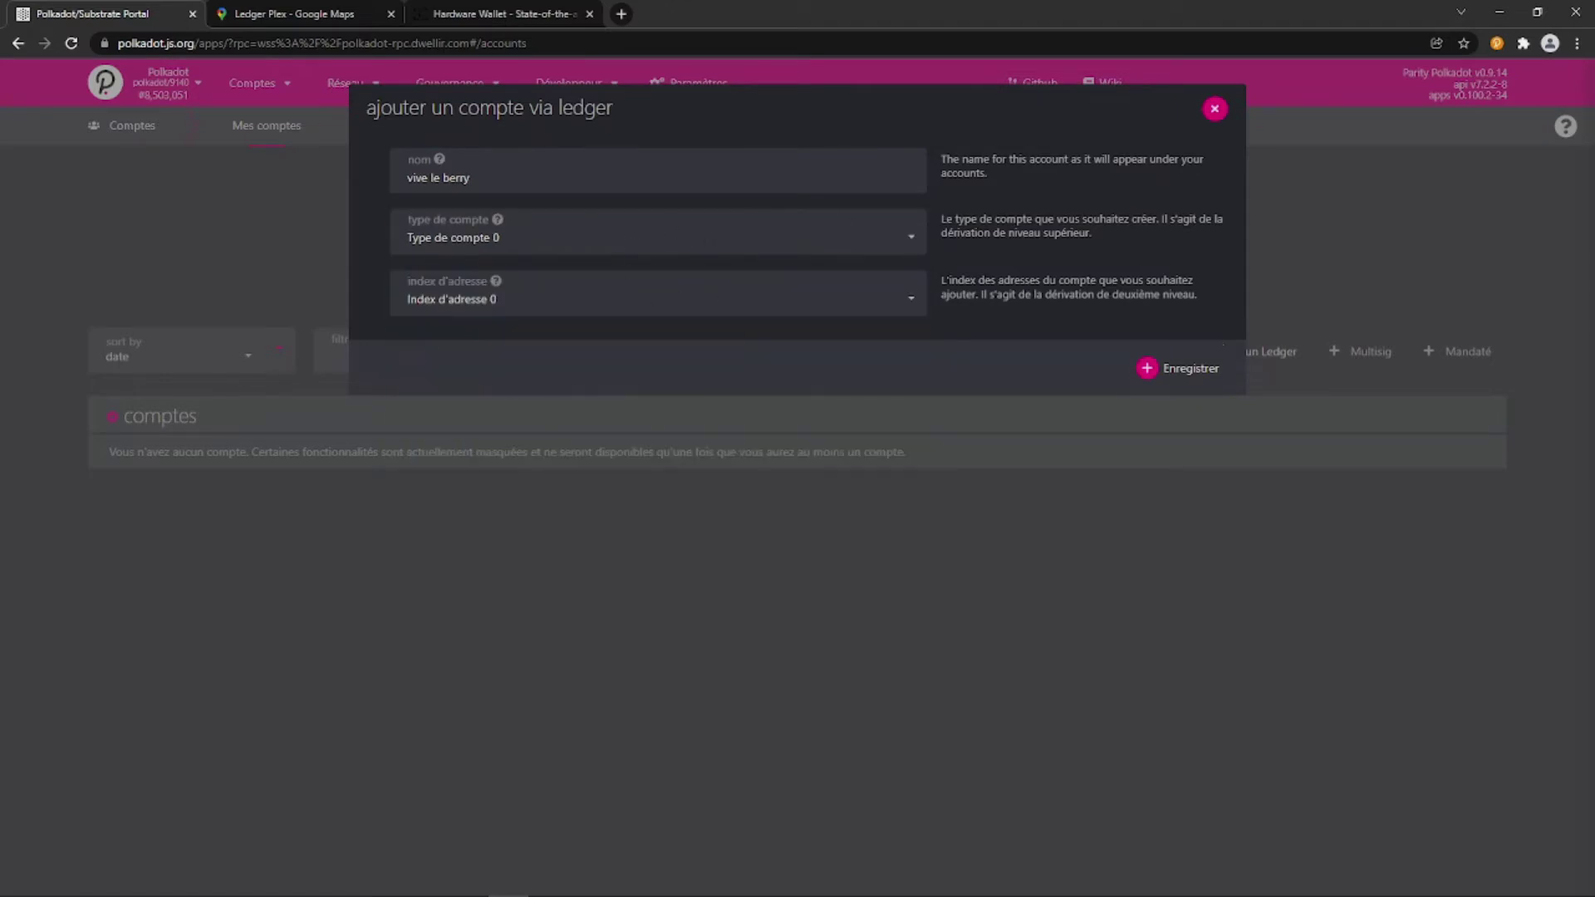
- Save the new Ledger account and authorise the site's connection to the Nano S device
left_click(1201, 376)
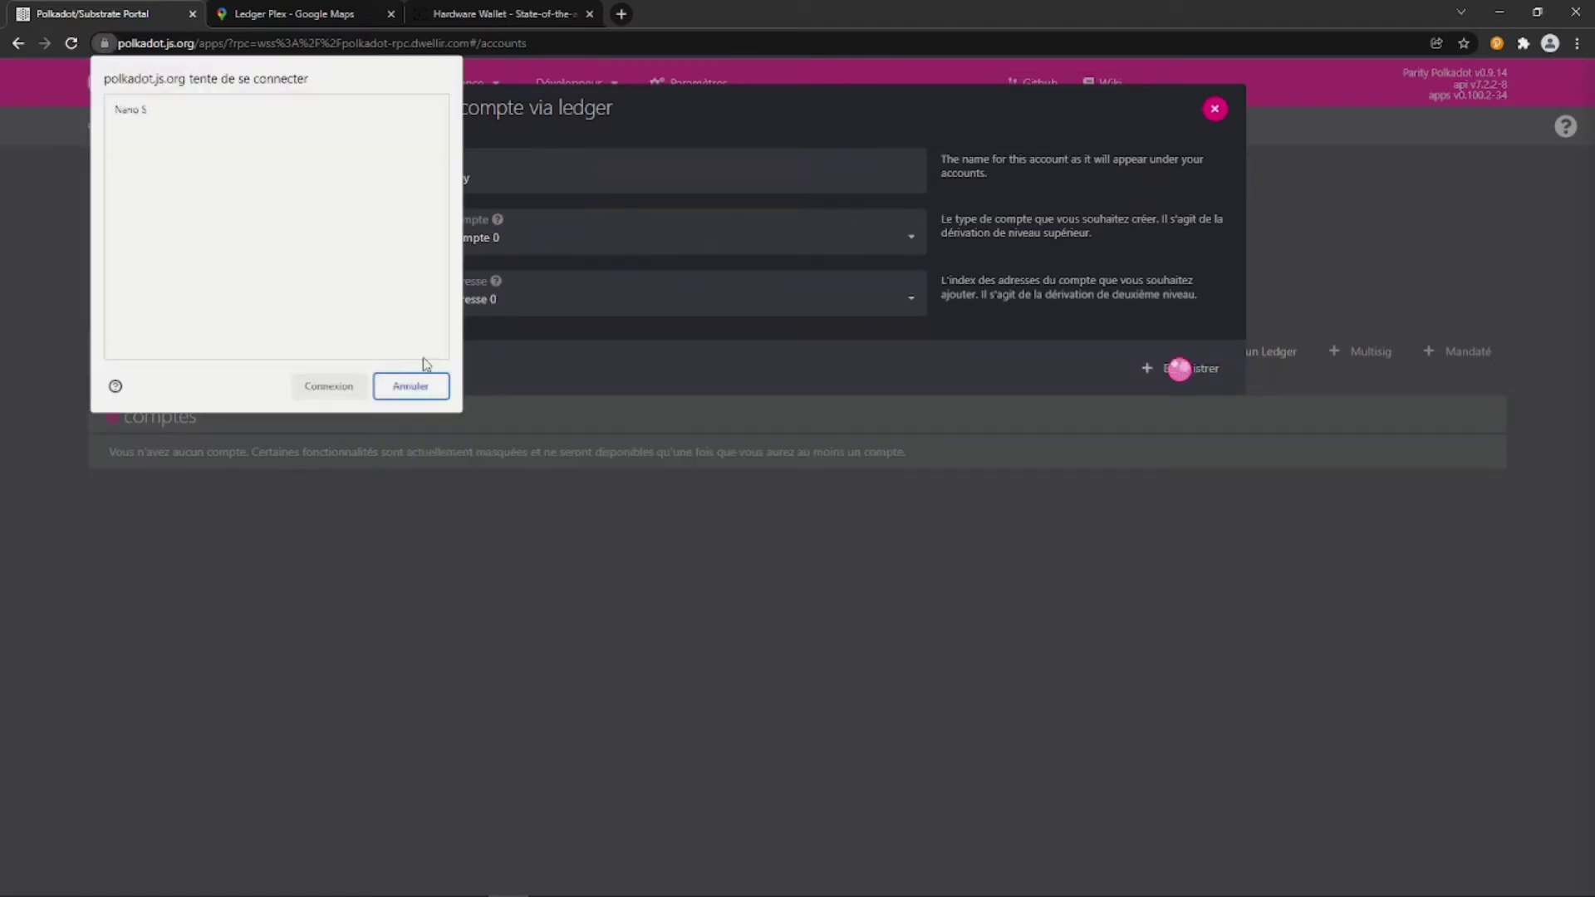
left_click(131, 112)
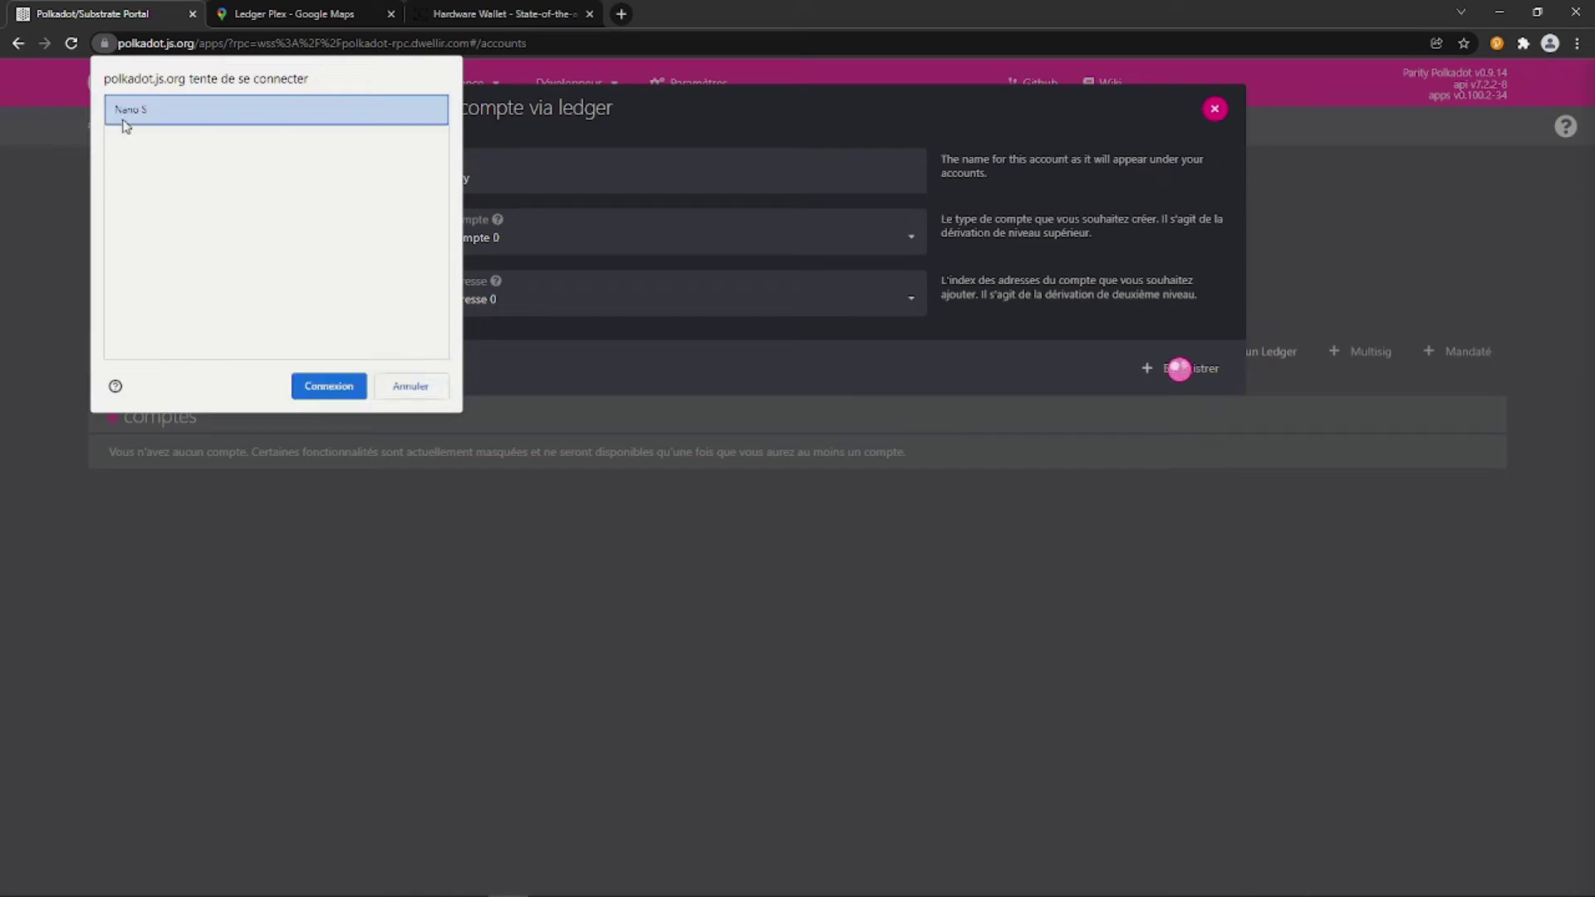
left_click(324, 387)
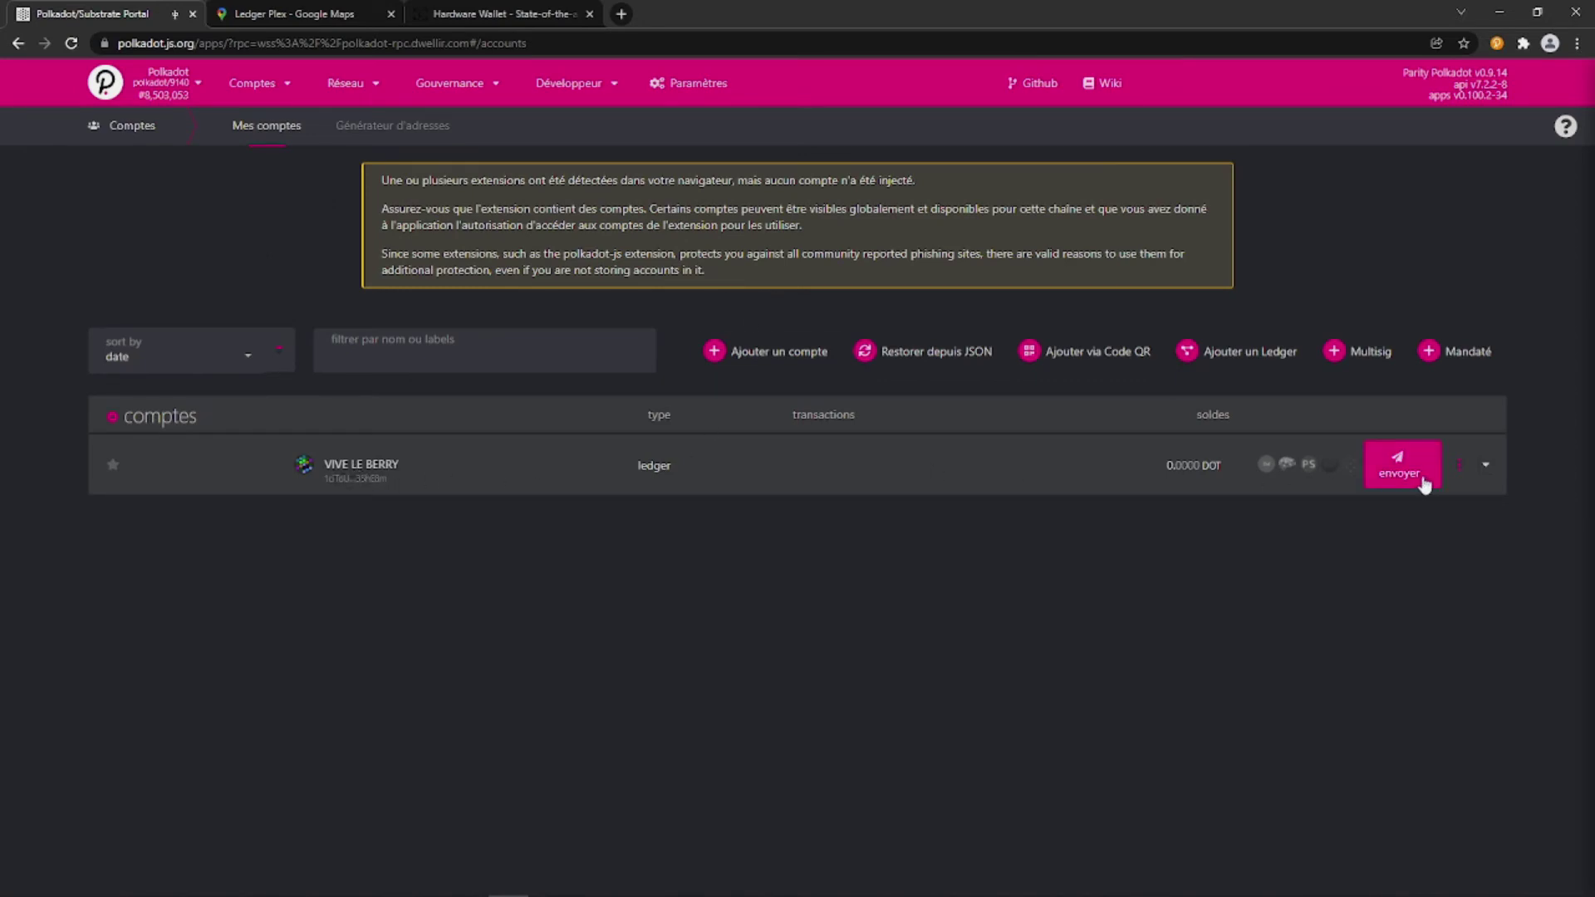
- Examine the address and balance details of the vive le berry account, and close them
left_click(349, 470)
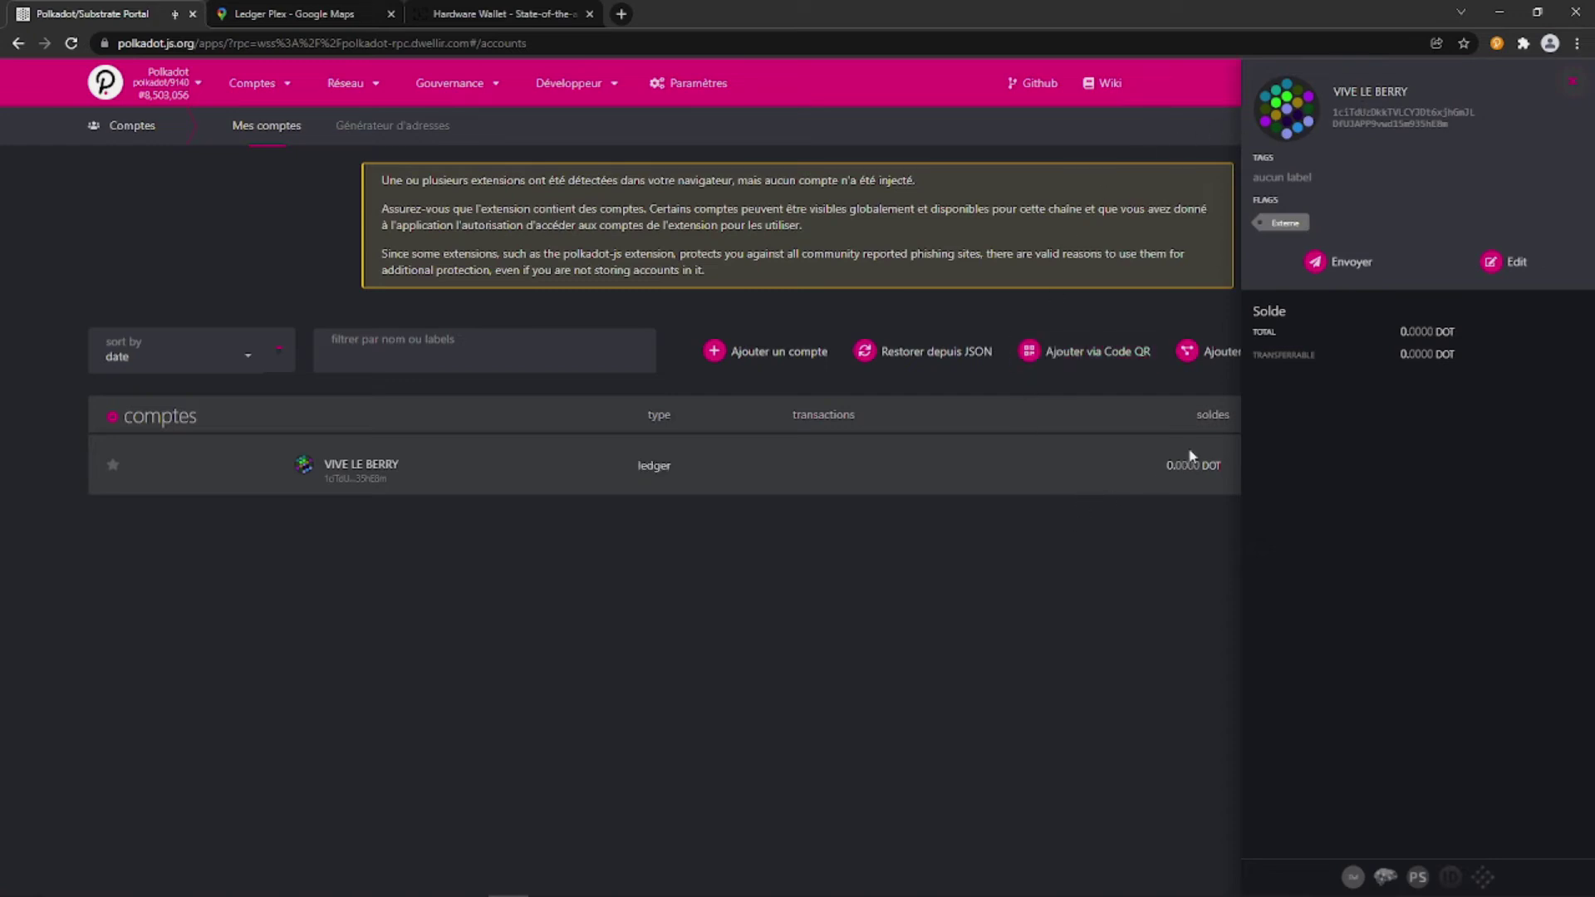
left_click(1570, 81)
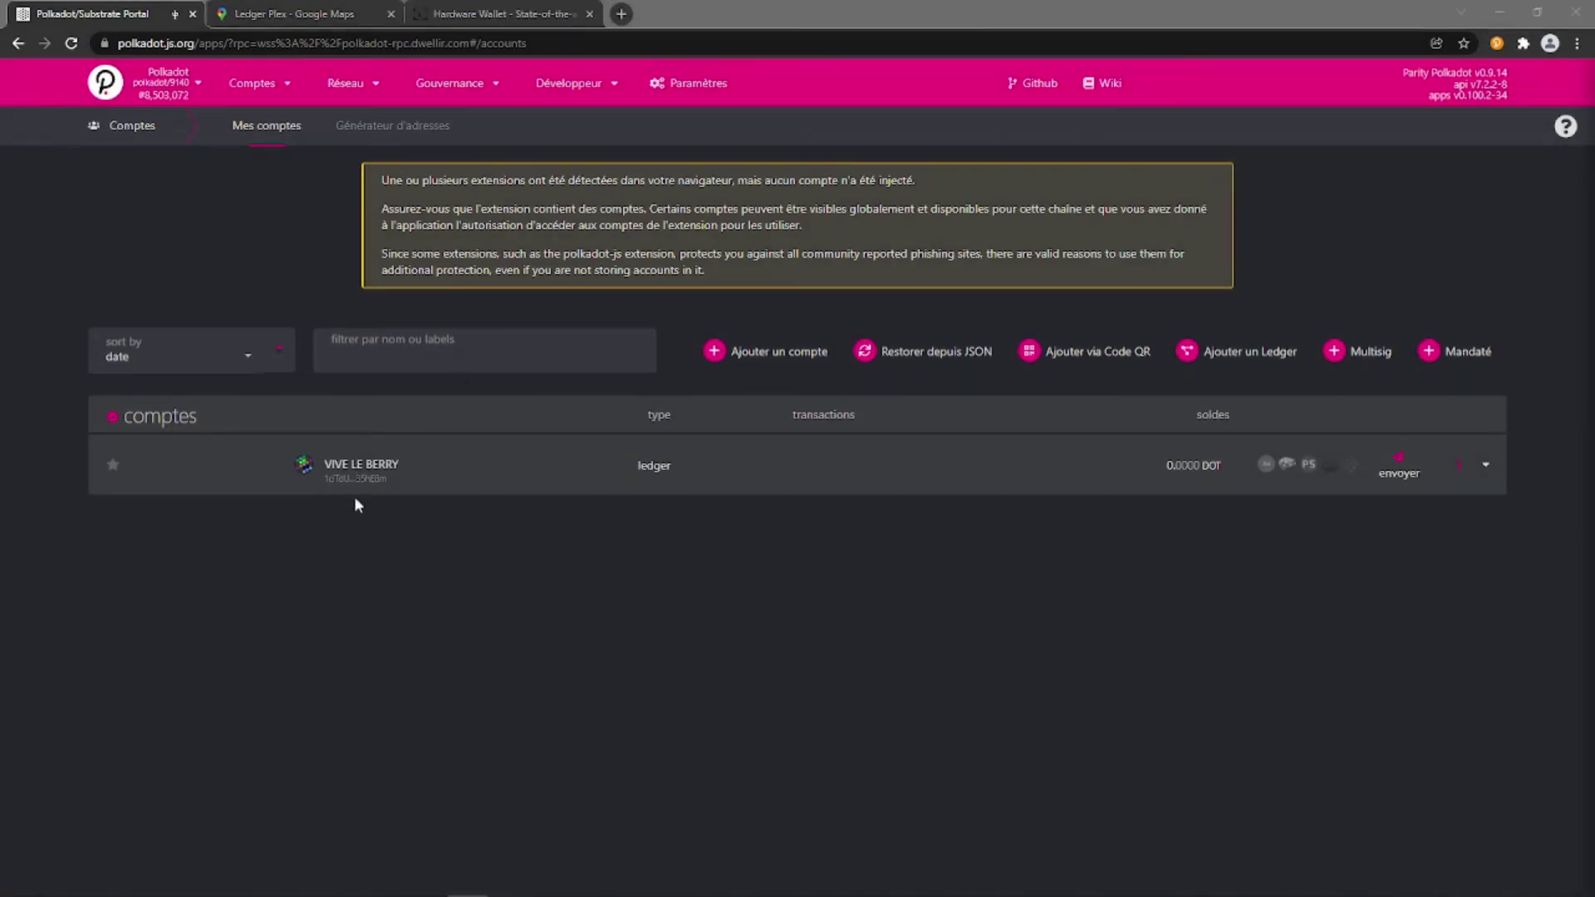
- Prepare a transfer of 0.1 DOT from the vive le berry account to that same account
left_click(1403, 469)
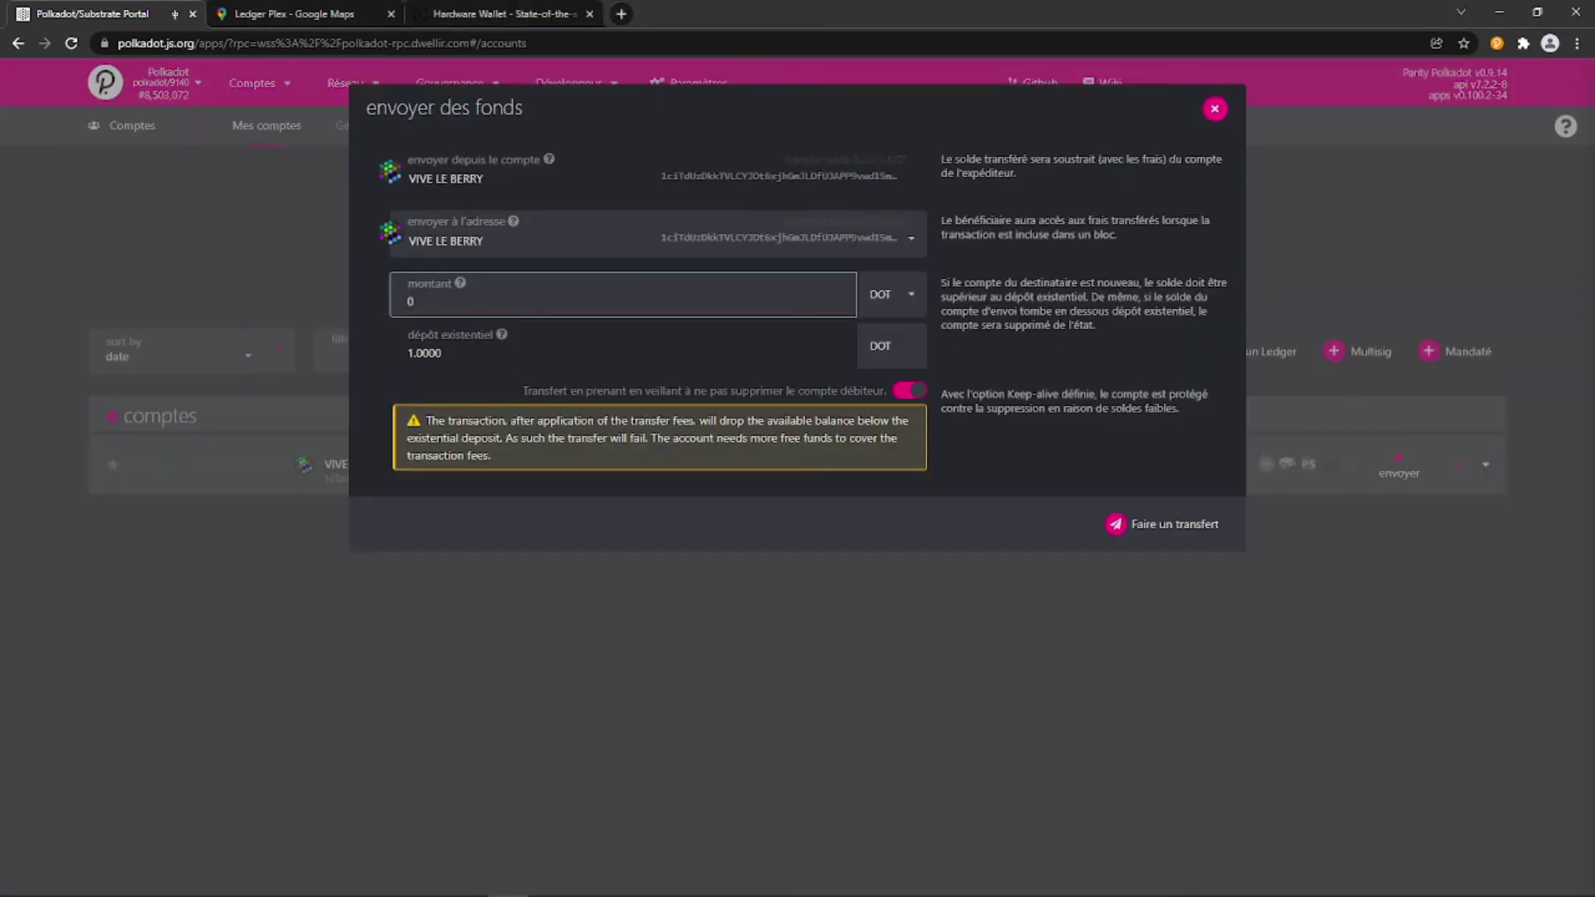
left_click(911, 241)
left_click(436, 301)
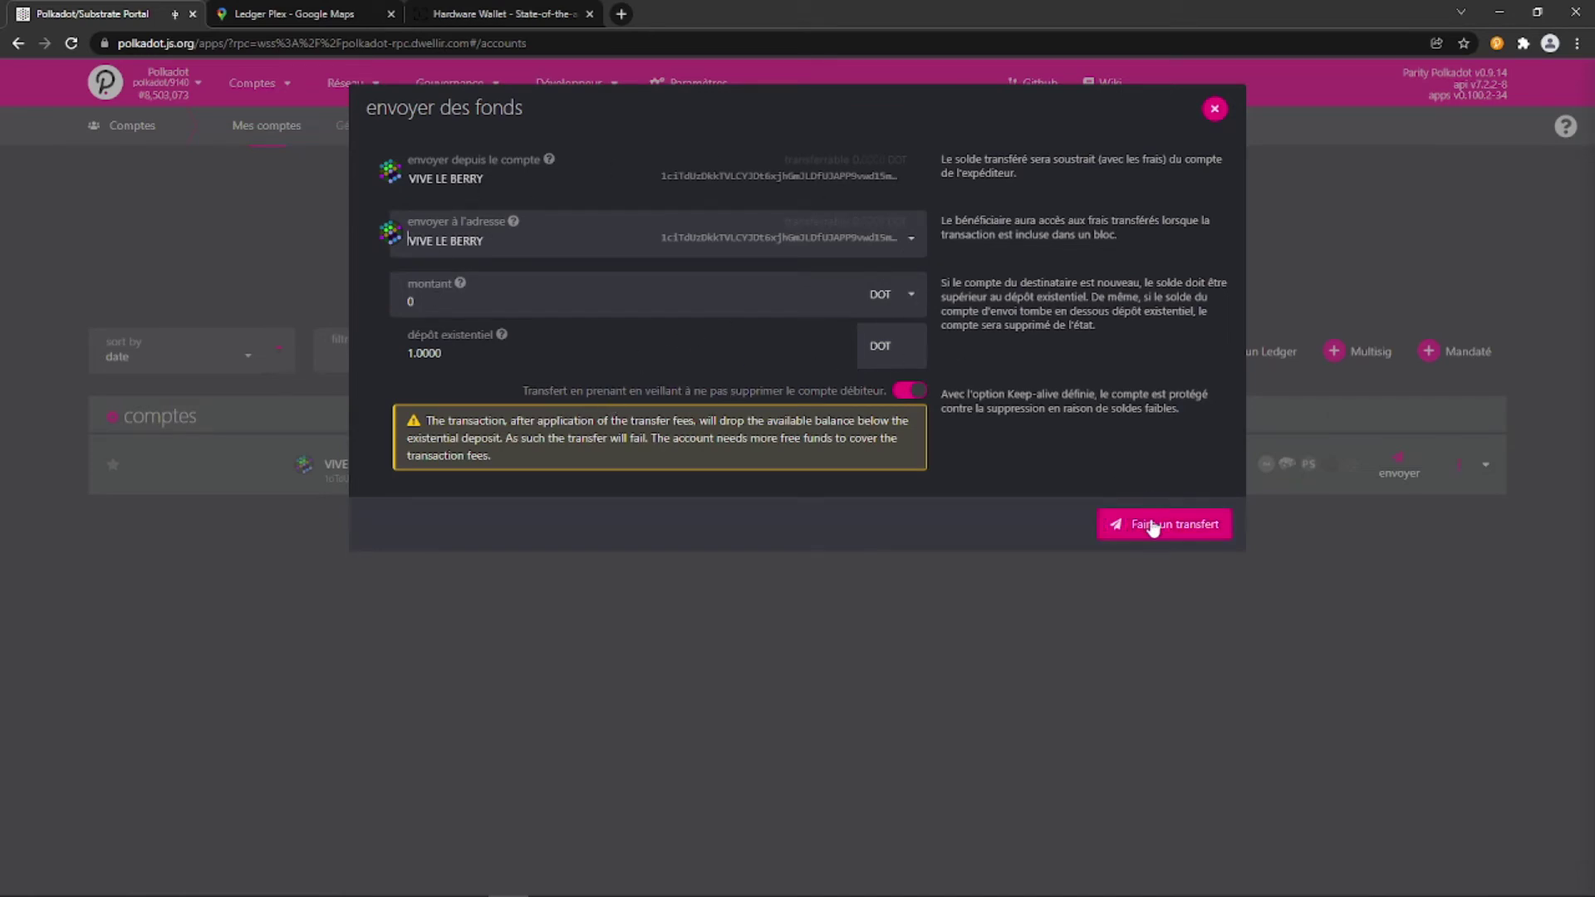
left_click(492, 309)
type("0")
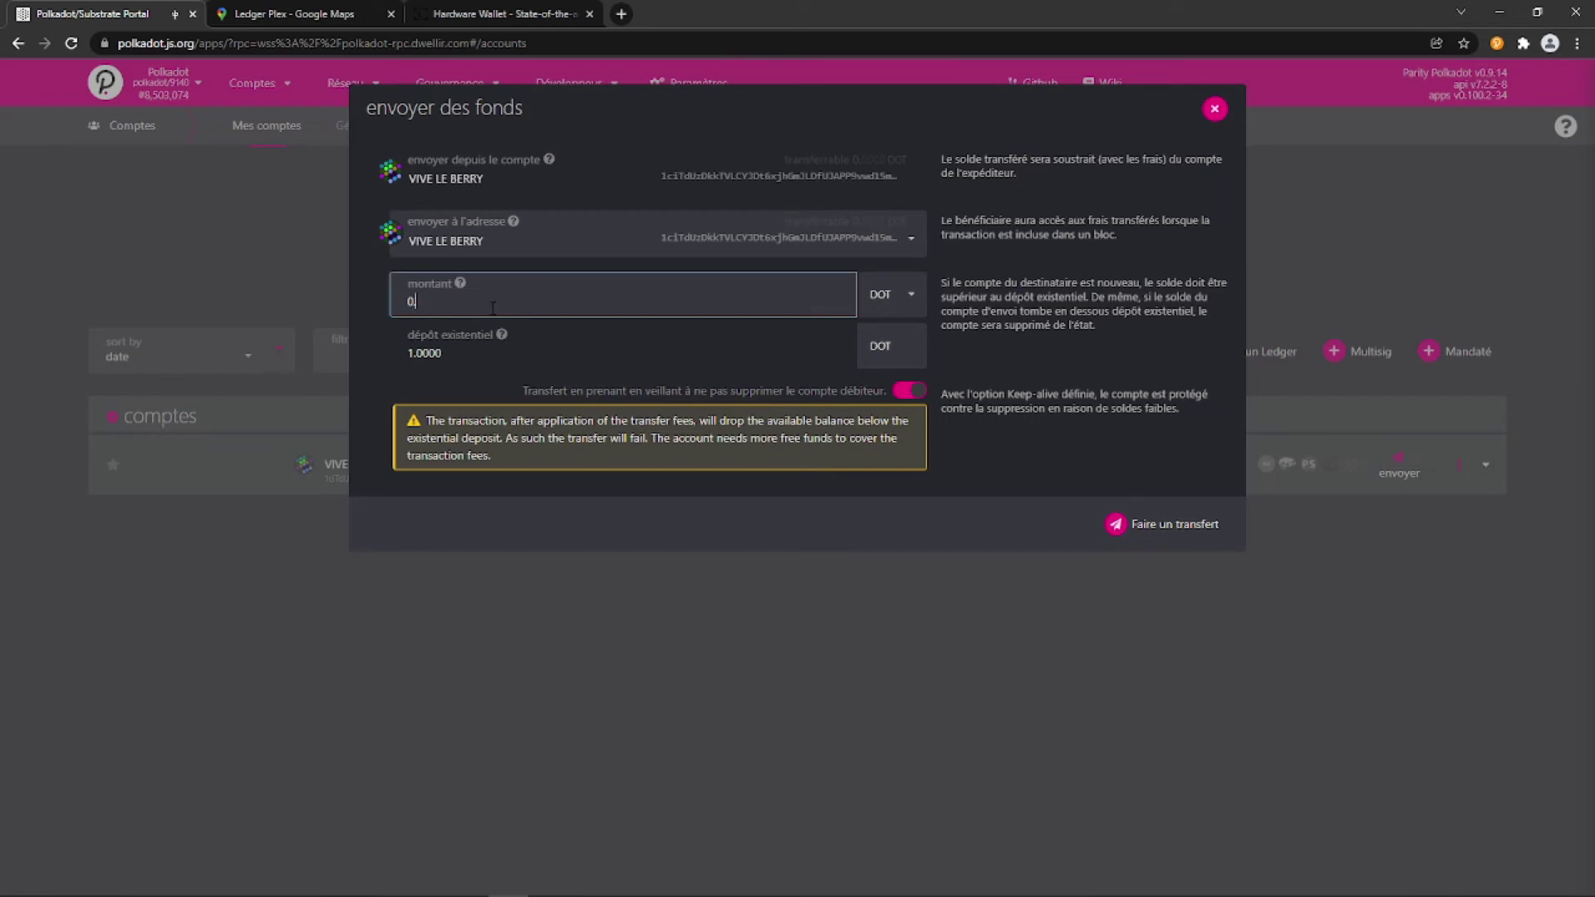
type(".1")
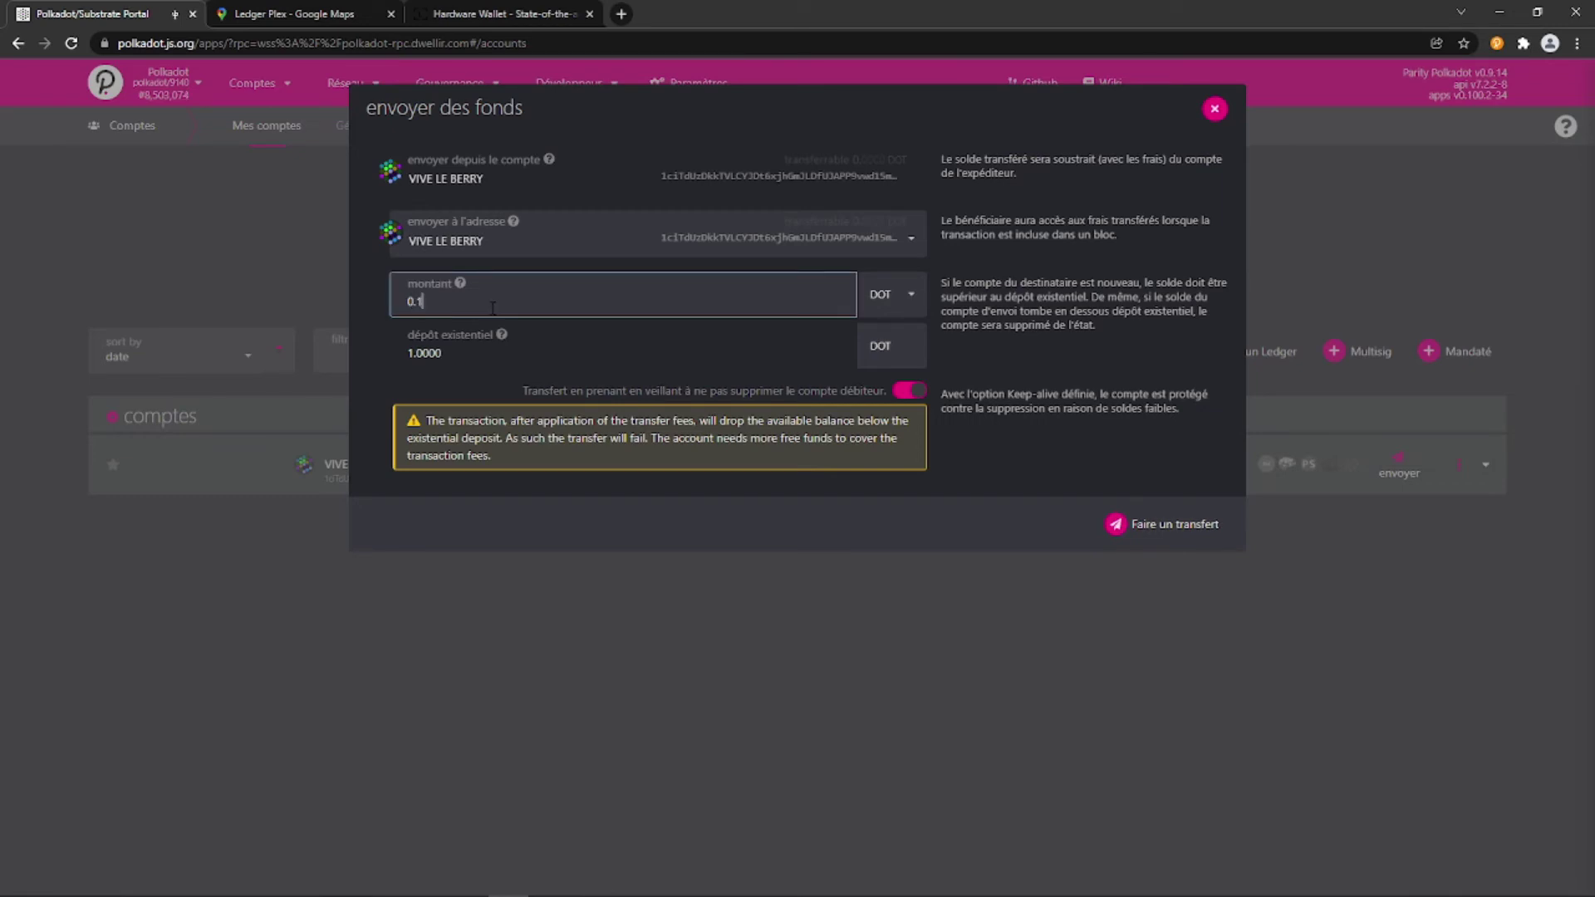
- Try to sign and submit the transfer transaction, and dismiss the resulting notification
left_click(1137, 522)
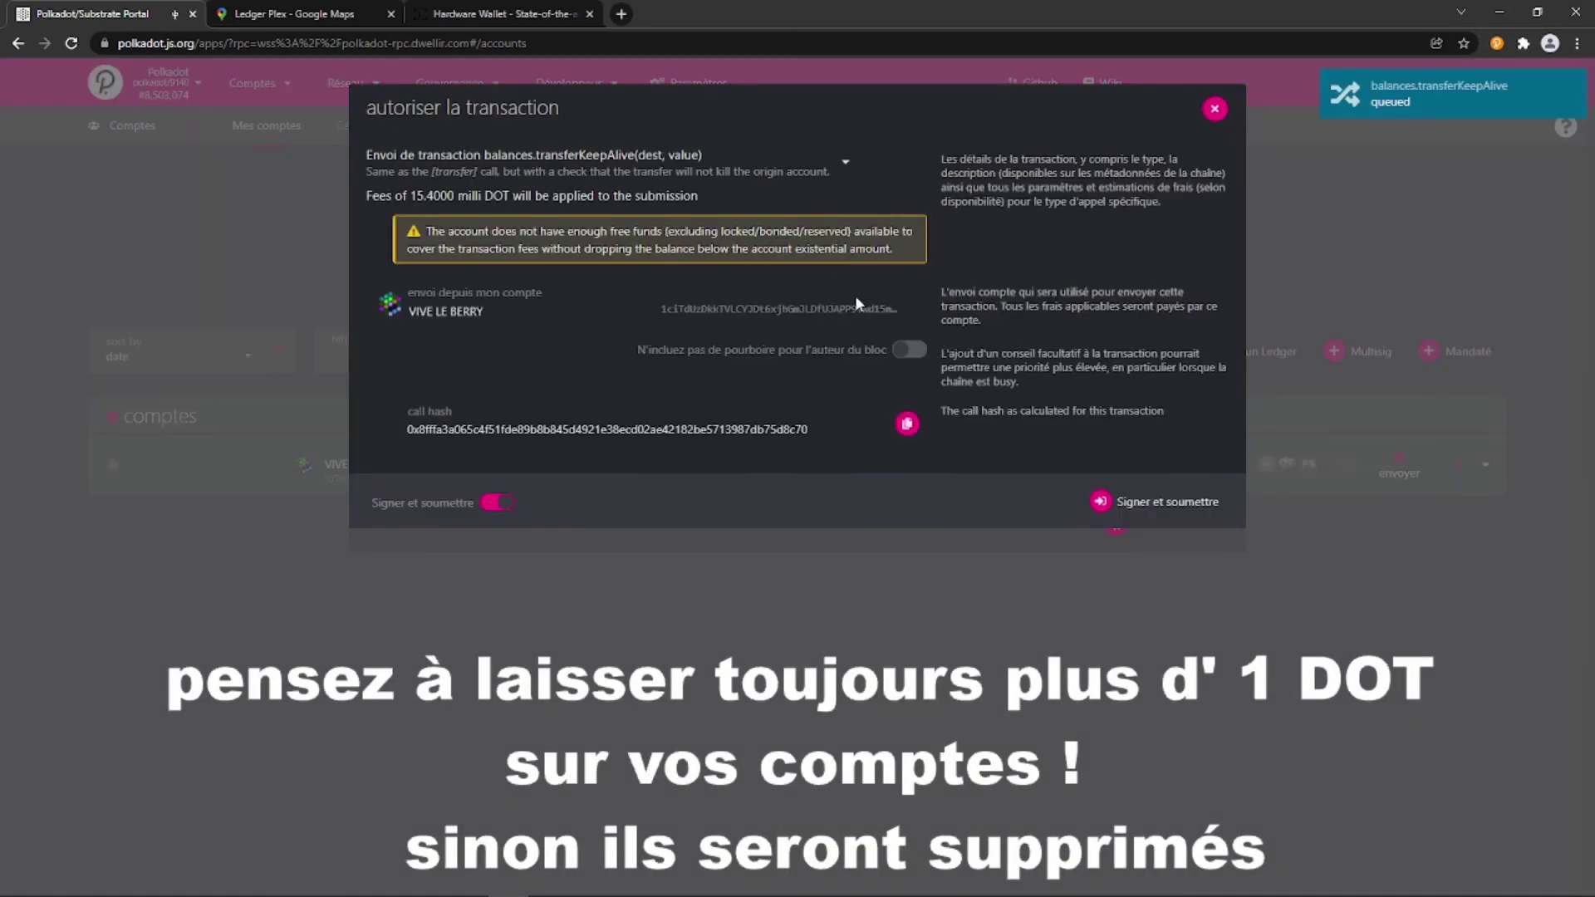
left_click(1156, 500)
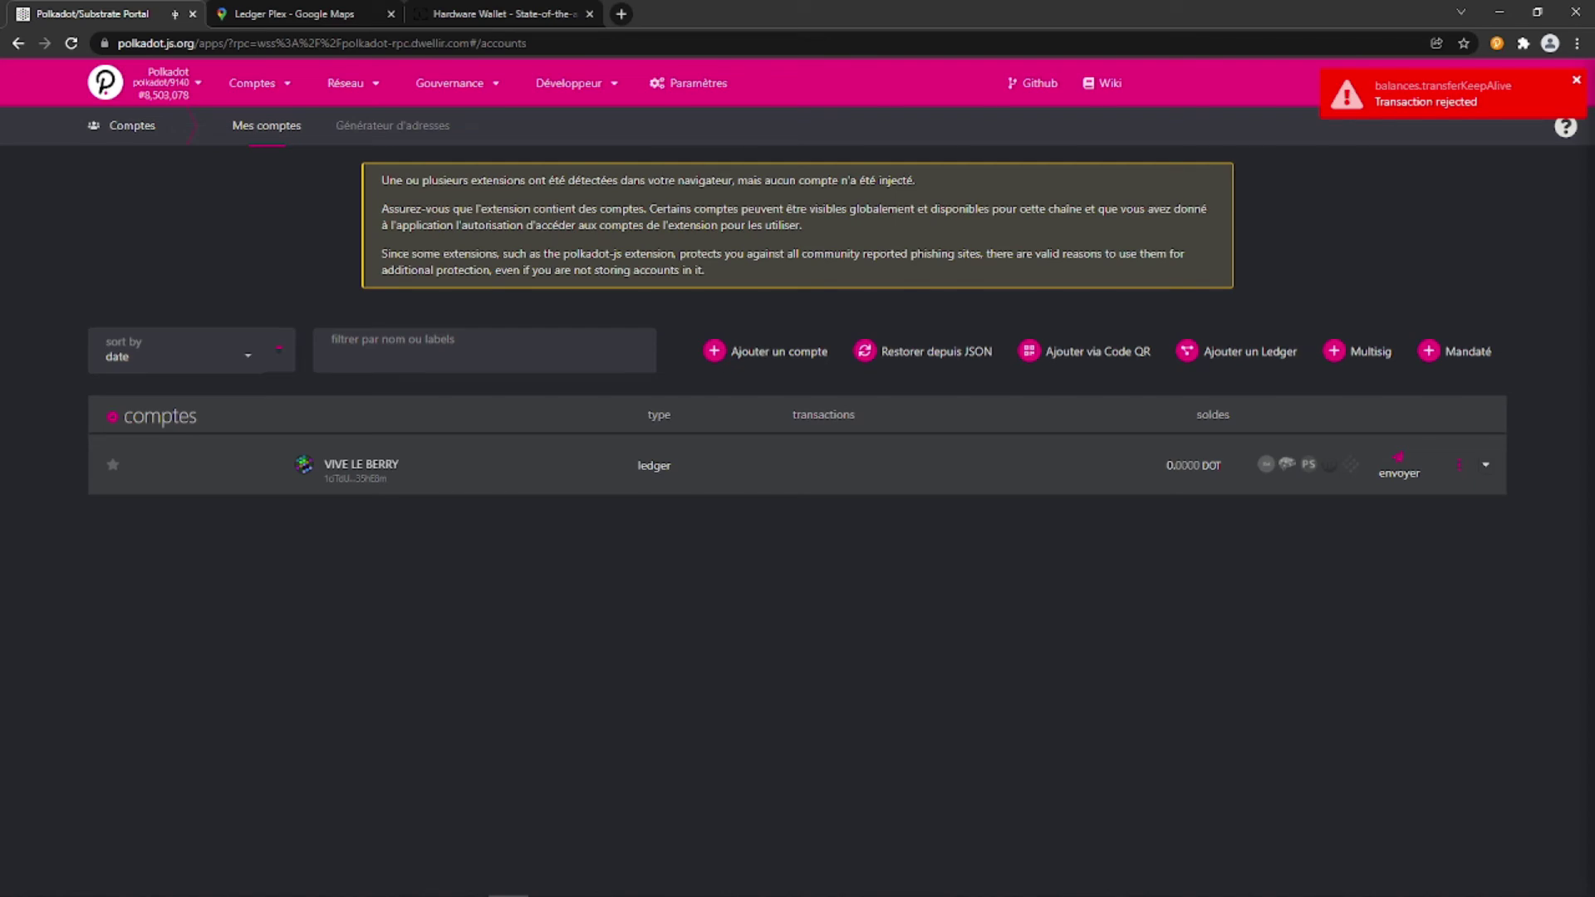
left_click(1576, 80)
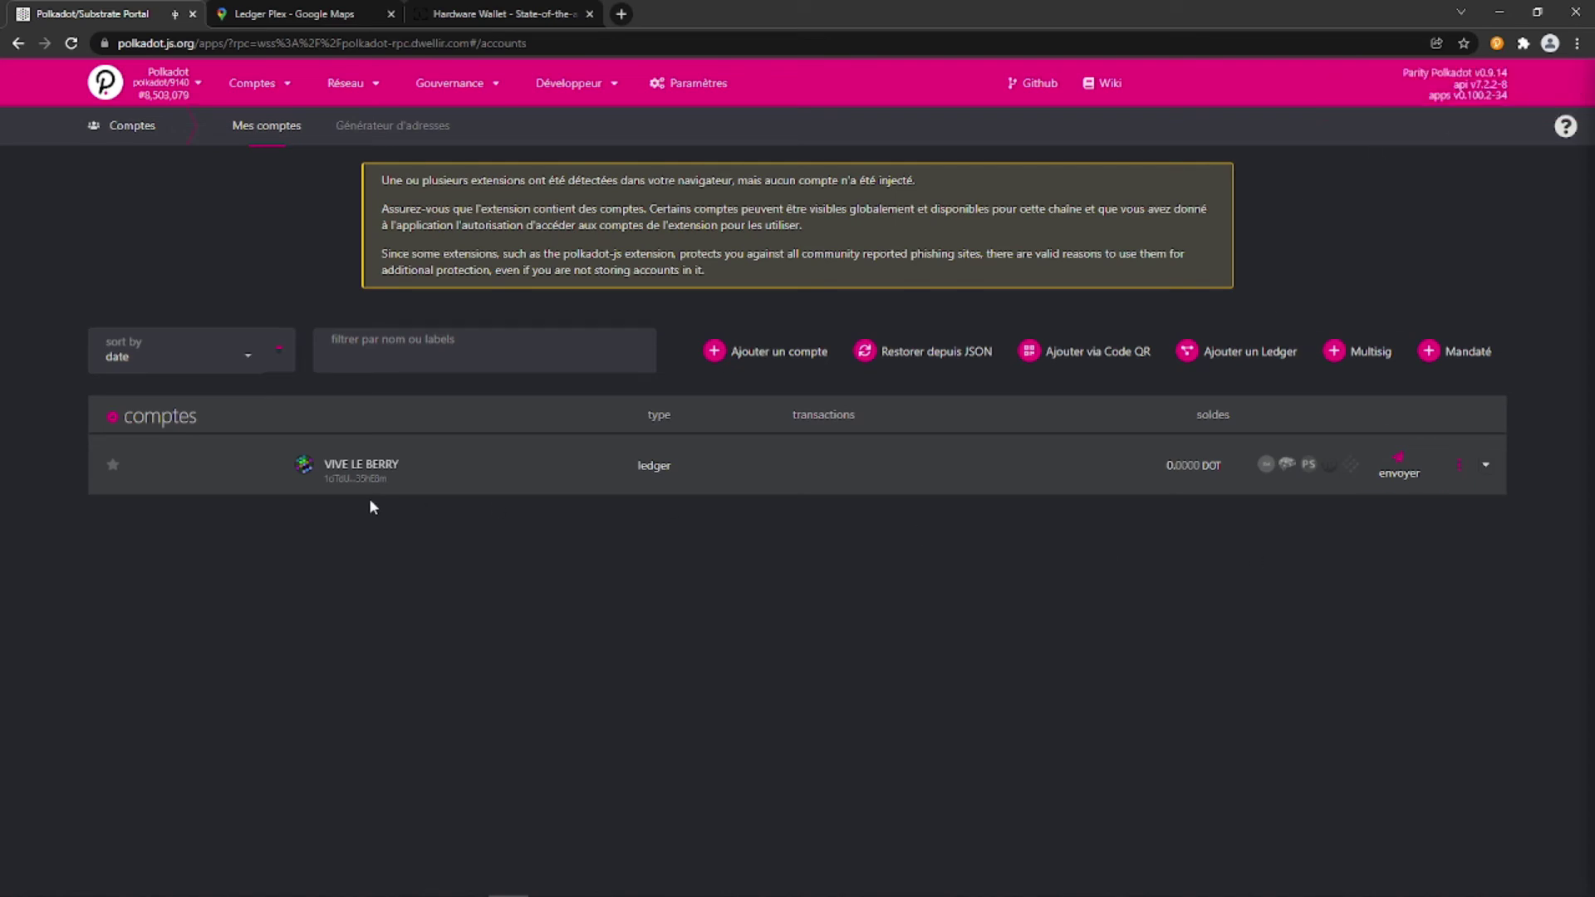